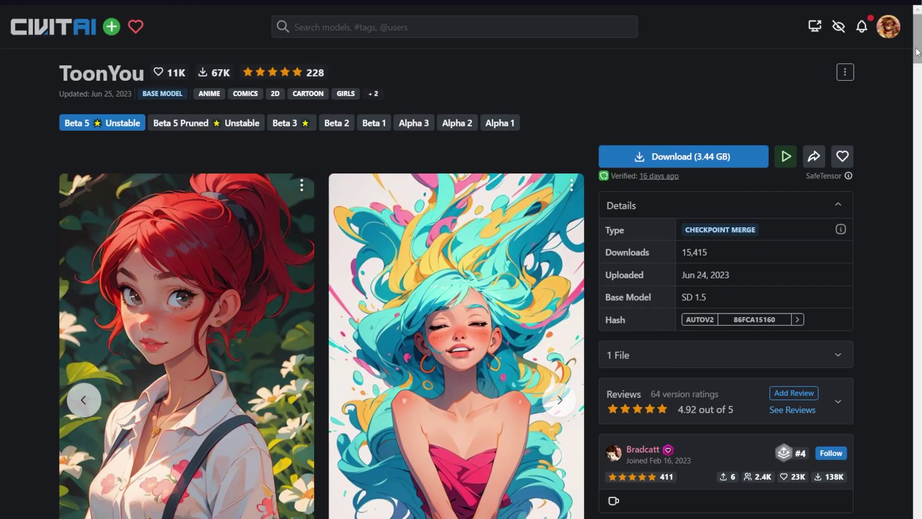
Show ToonYou's Beta 3 version, with its 1.99 GB download and FLAT COLOR trigger word
mouse_move(918, 52)
left_mouse_down()
mouse_move(916, 226)
mouse_move(920, 51)
left_mouse_up()
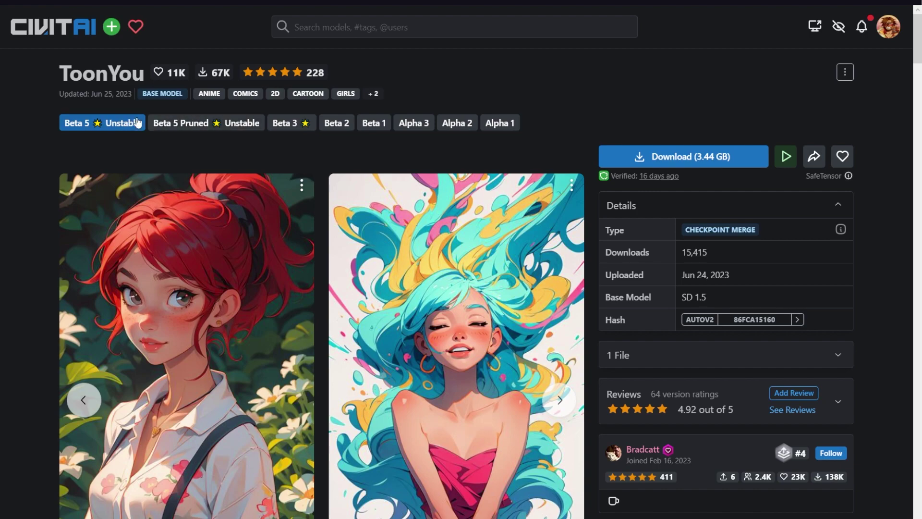
left_click(289, 124)
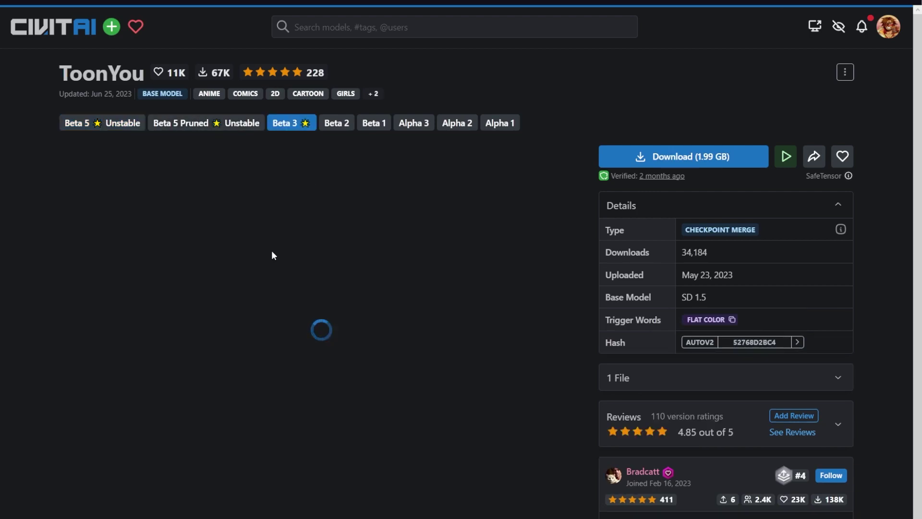
Browse the Beta 3 gallery, revealing the hidden 13+ image and advancing a gallery card
scroll(392, 303, "down", 15)
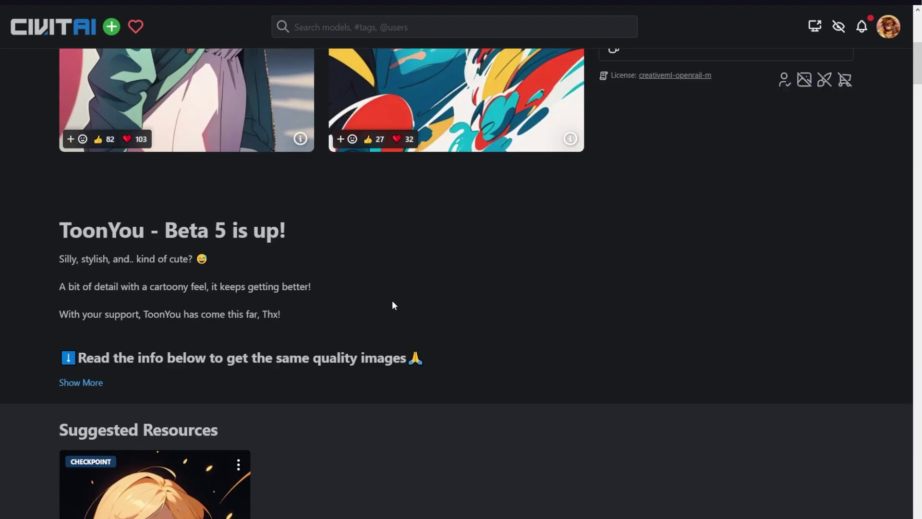
scroll(392, 305, "down", 10)
scroll(391, 305, "up", 5)
left_click(697, 184)
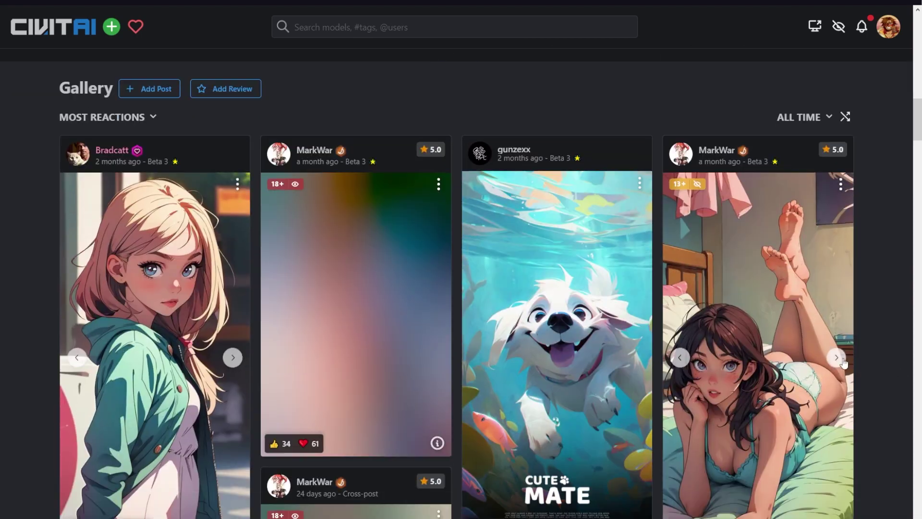
left_click(836, 357)
Expand the model description to read its Recommended Settings
scroll(837, 360, "up", 20)
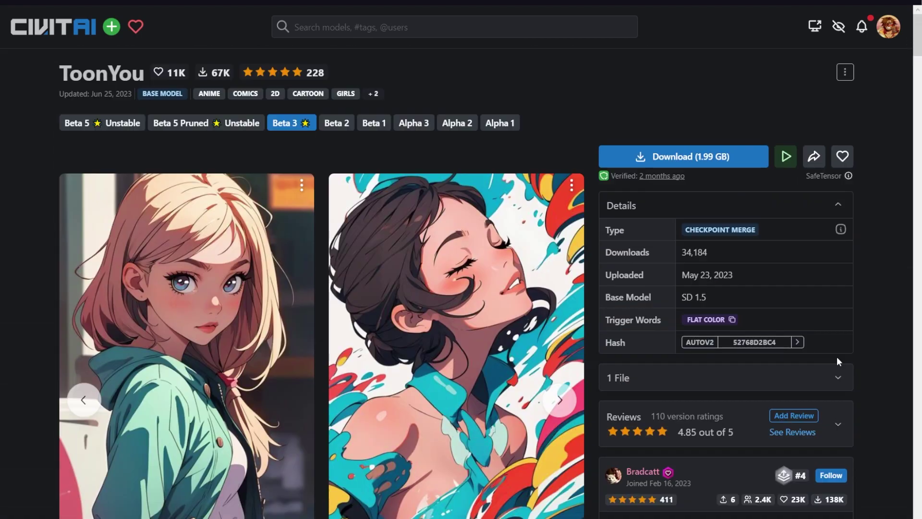
scroll(69, 428, "down", 5)
left_click(69, 426)
scroll(671, 426, "down", 1)
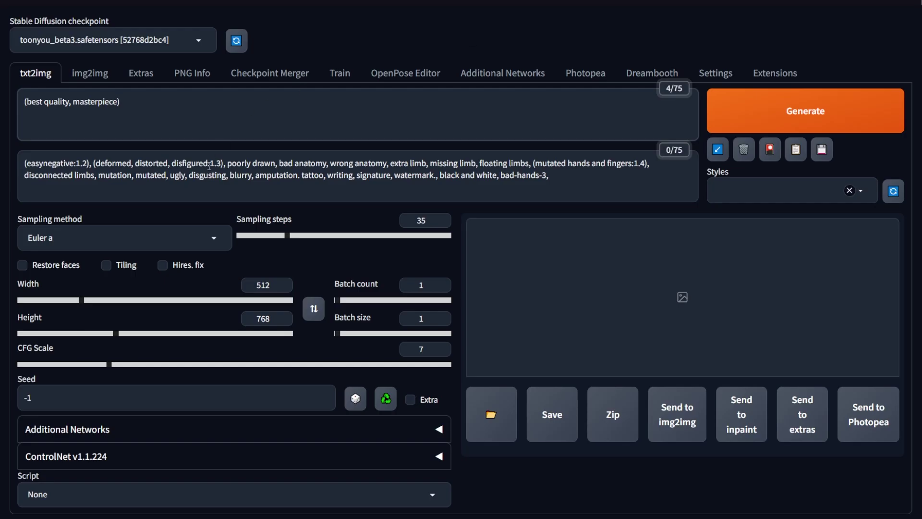
Paste the recommended negative prompt, set CFG Scale to 8 and sampler DPM++ SDE Karras
key("ctrl+a")
type("(worst quality, low quality, letterboxed)")
double_click(421, 349)
type("8")
left_click(143, 239)
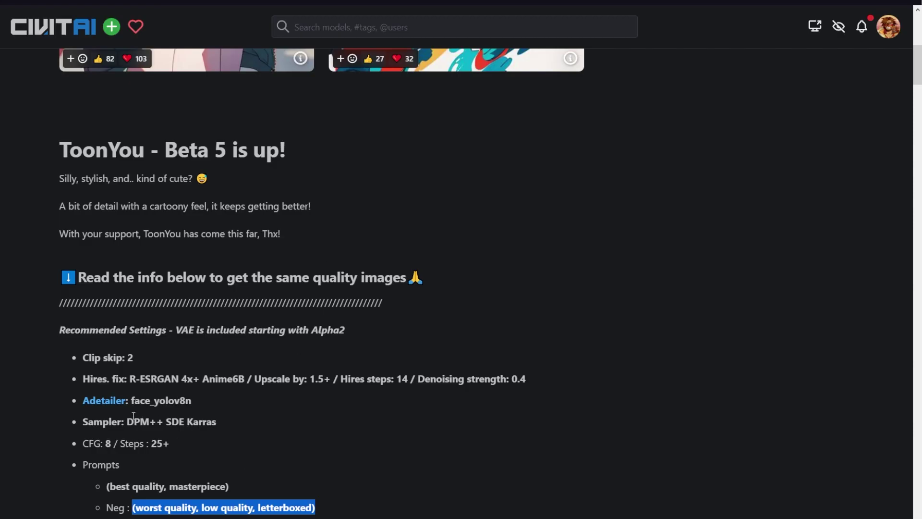
left_click_drag(127, 422, 218, 425)
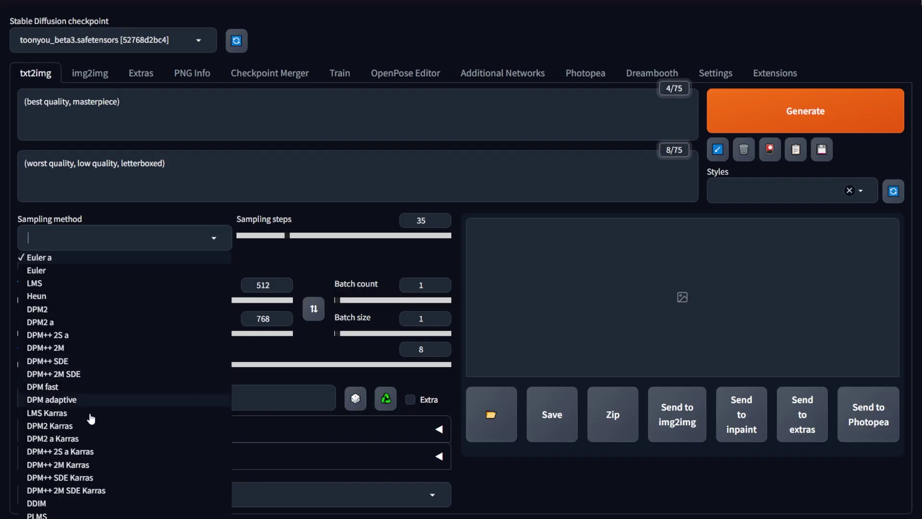
left_click(96, 475)
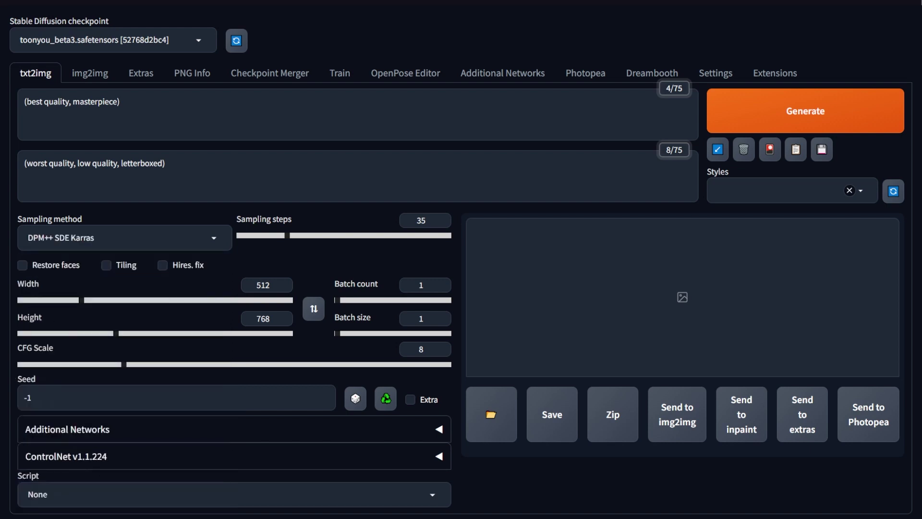
Add 'girl, blond hair, blue shirt, standing, smiling, street background' to the prompt, generate, and view the result
left_click(196, 118)
type(", girl, blond hair,")
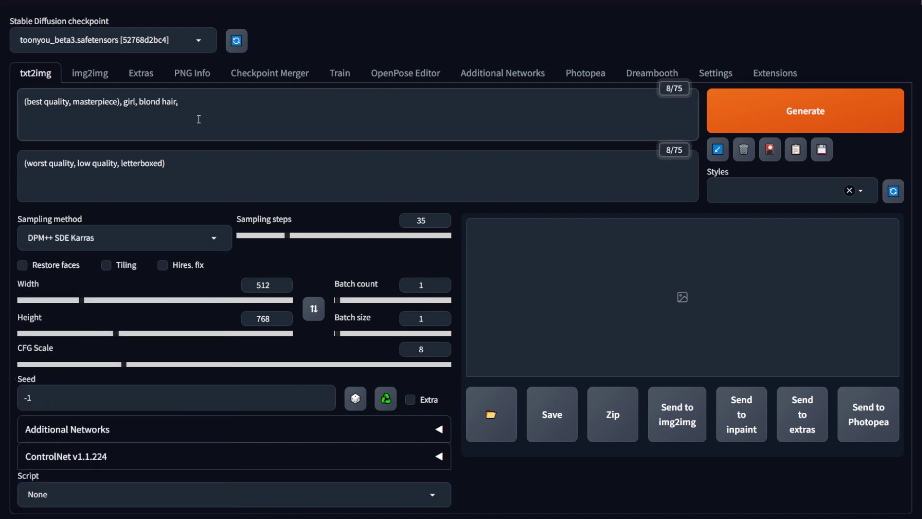
type(" blue shirt, standing, smiling, shot from front, street background")
key("ctrl+Return")
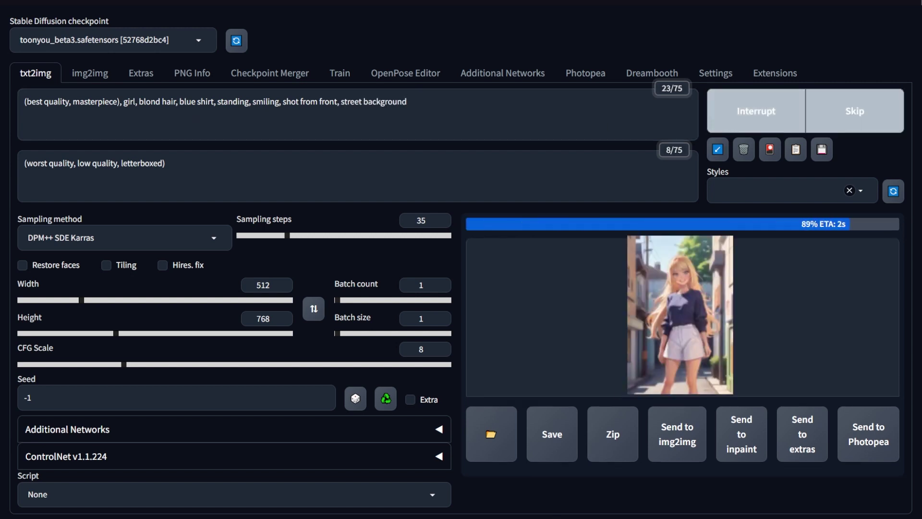
left_click(658, 290)
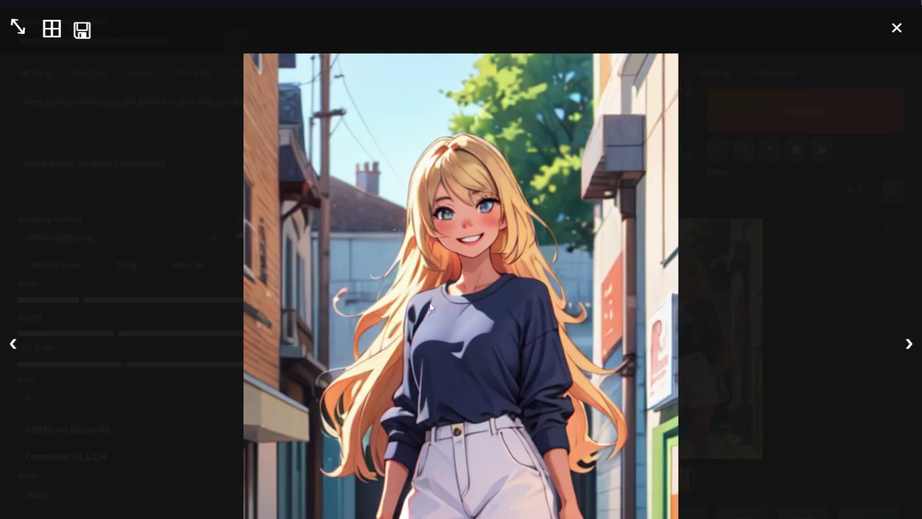
left_click(554, 358)
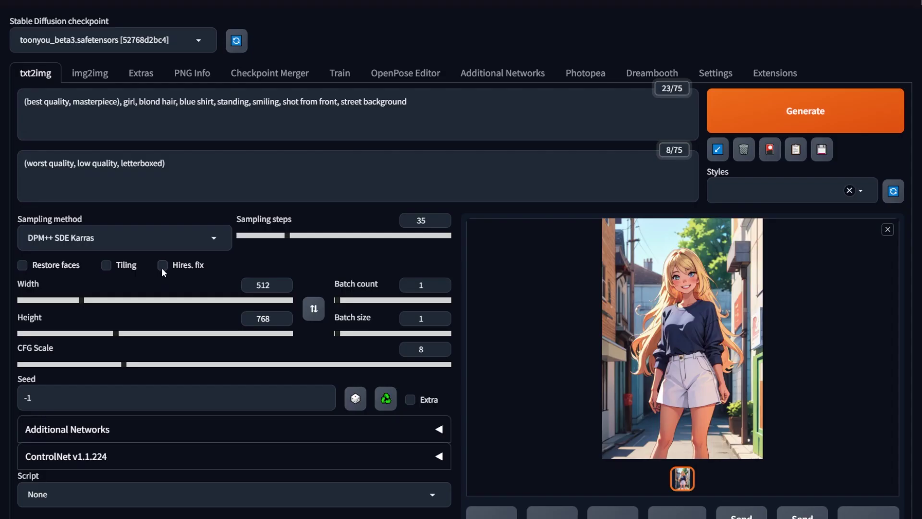
left_click(162, 265)
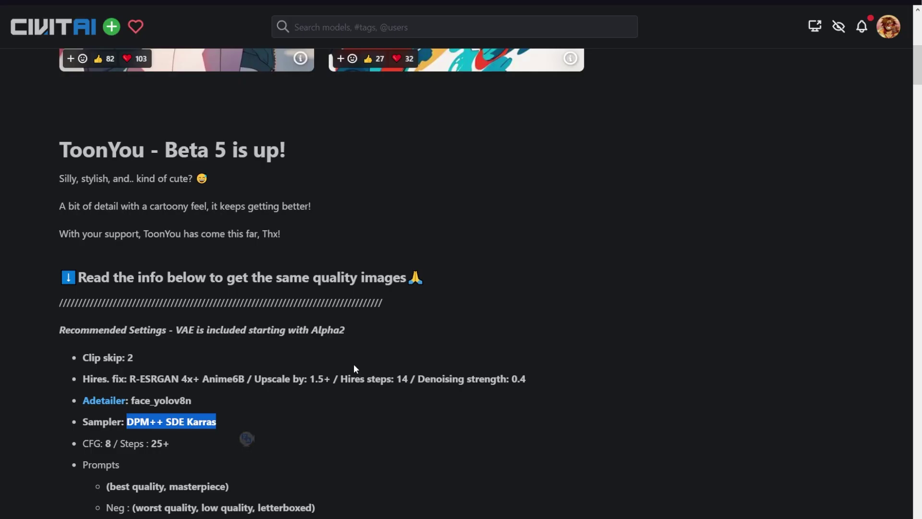
Set hires fix to denoising 0.4, 14 hires steps, R-ESRGAN 4x+ Anime6B, then regenerate and view
scroll(461, 260, "down", 1)
left_click_drag(127, 317, 333, 318)
left_click(403, 320)
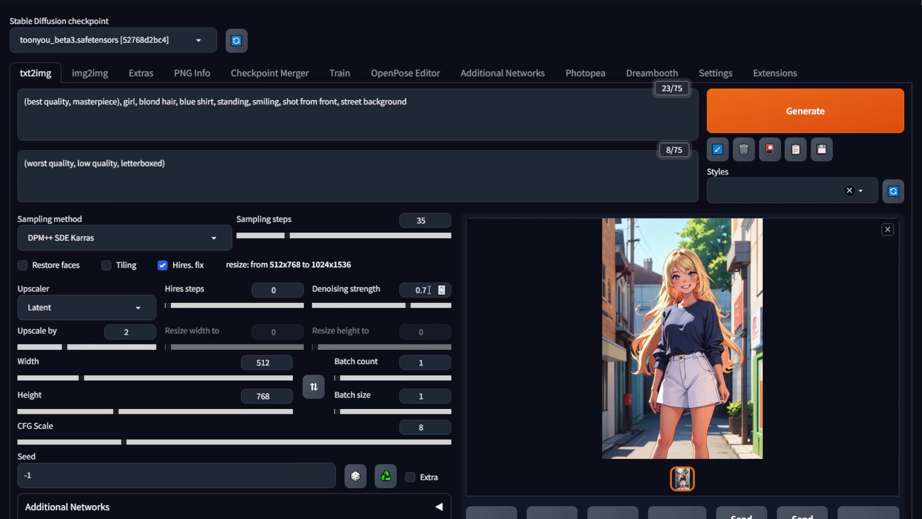
key("BackSpace")
type("4")
double_click(299, 288)
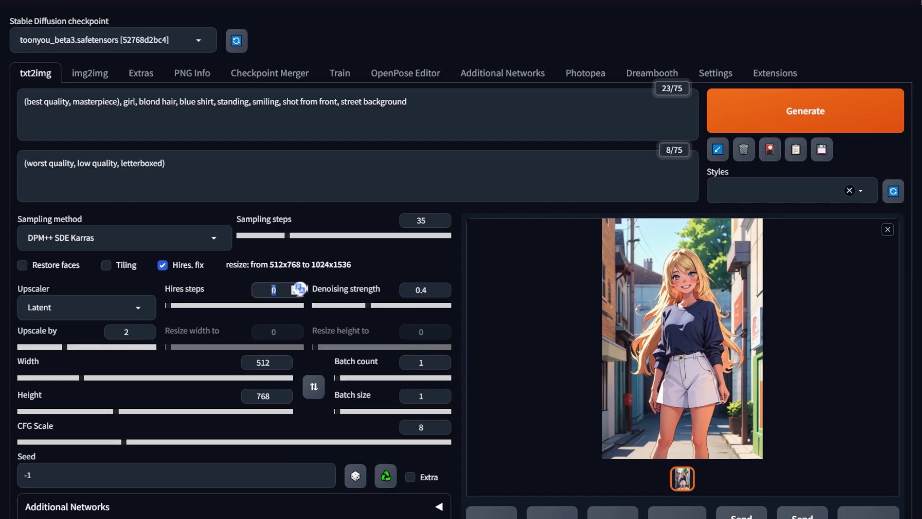
type("14")
left_click(87, 308)
left_click(58, 481)
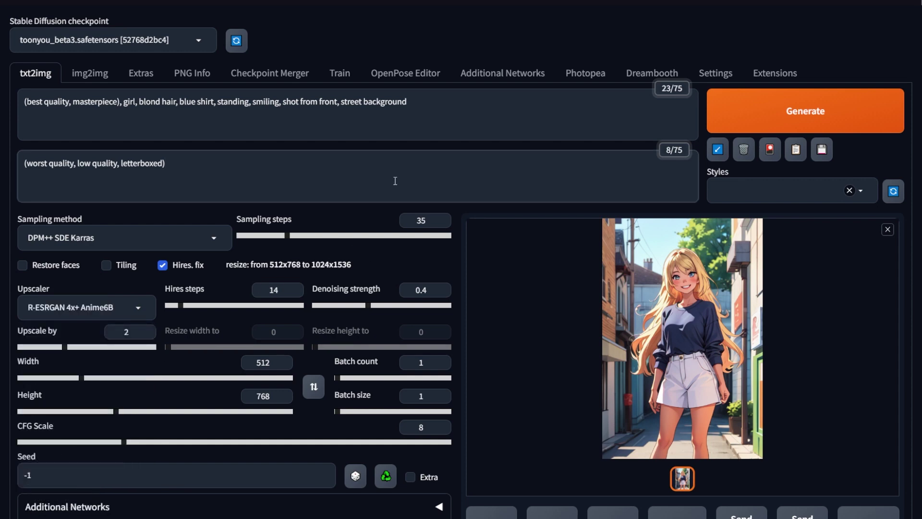
left_click(770, 126)
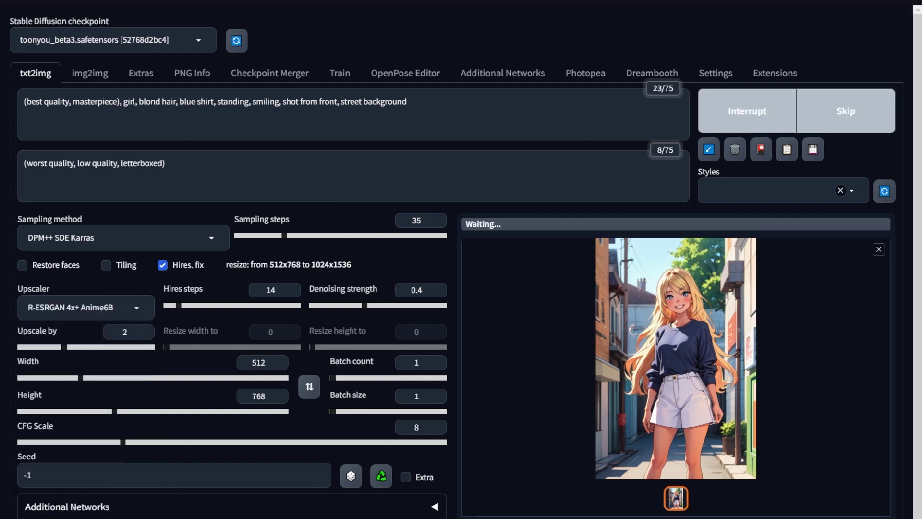
left_click(698, 326)
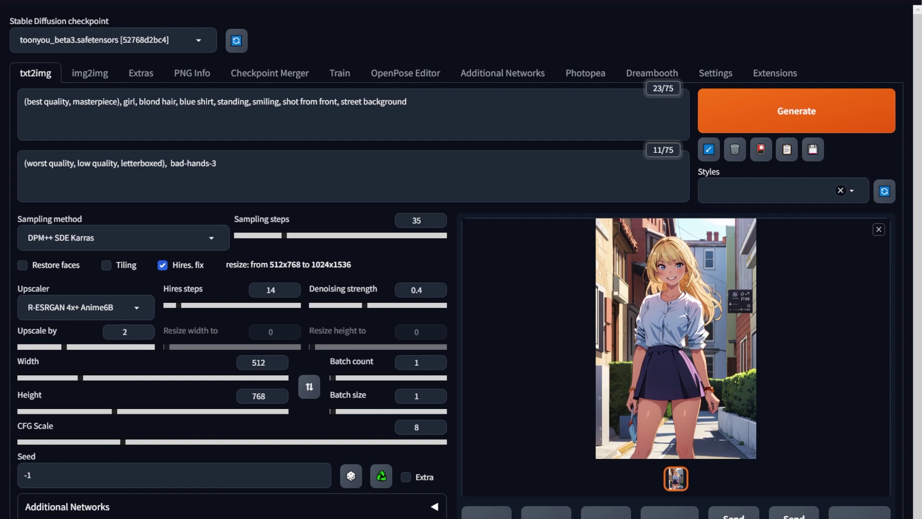
Add bad-hands-3 to the negative prompt, generate, and inspect the blond girl image full screen
left_click_drag(217, 163, 171, 163)
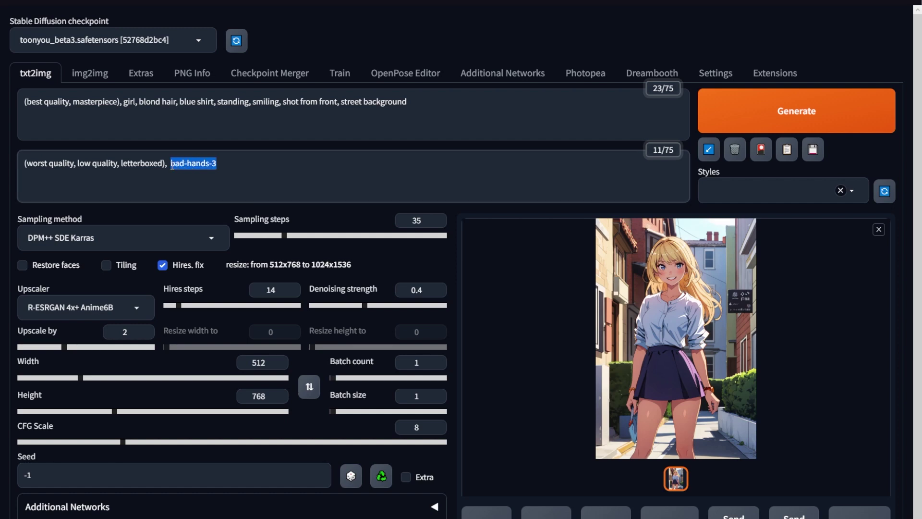
left_click(288, 177)
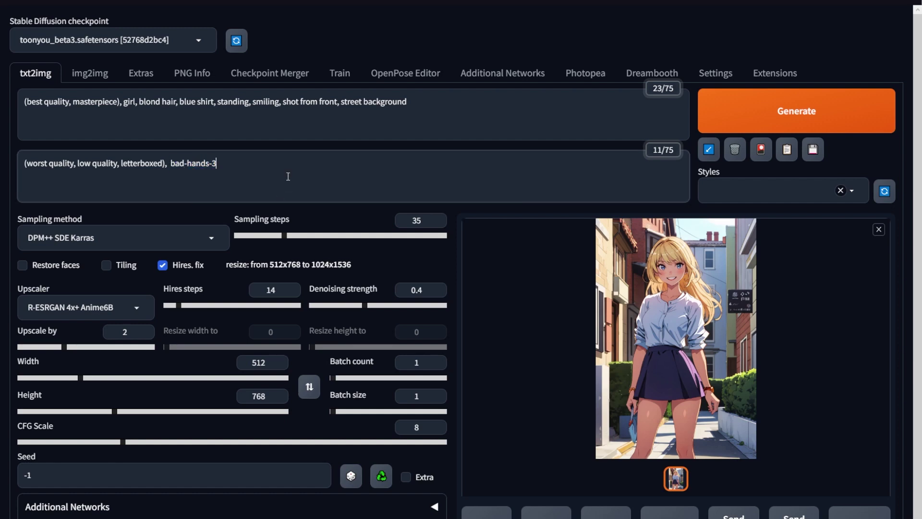
left_click(676, 316)
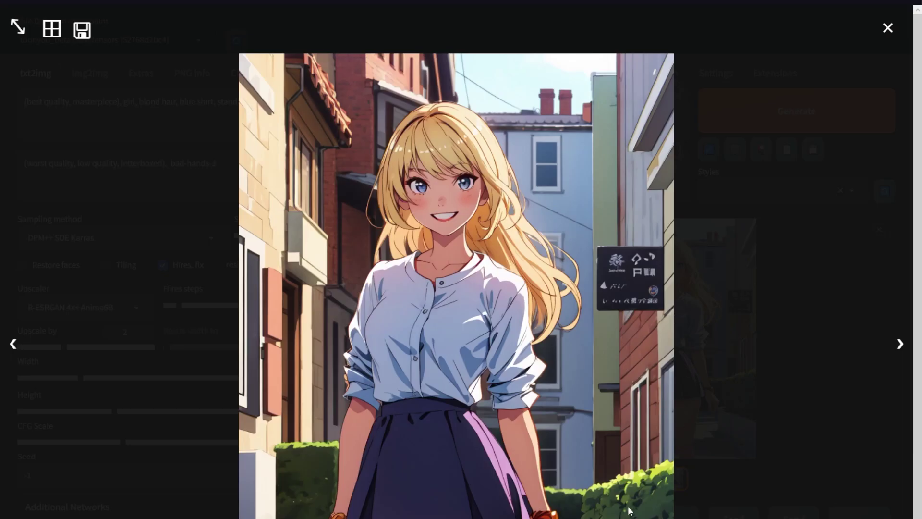
key("Escape")
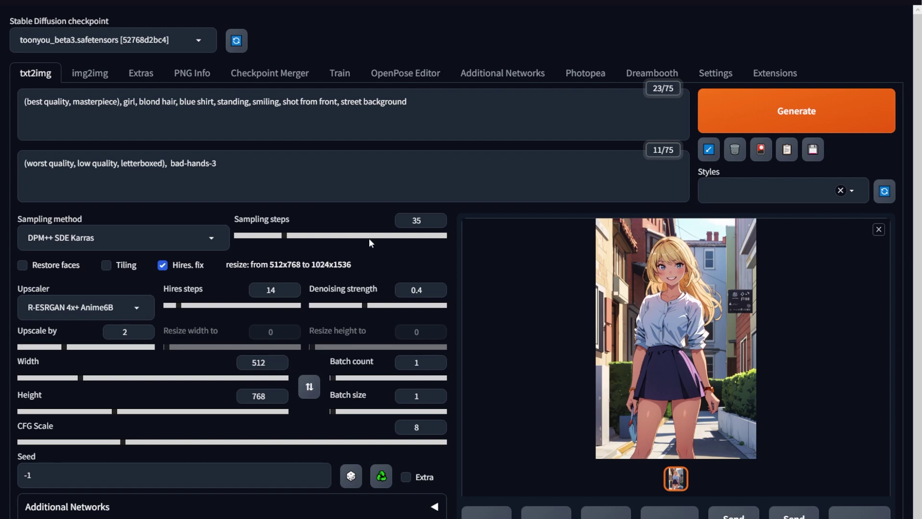
Replace the pose and street terms with midriff, necklace, tied hair, lipstick, blue eyes, looking_at_viewer, then generate
left_click_drag(217, 101, 487, 108)
key("BackSpace")
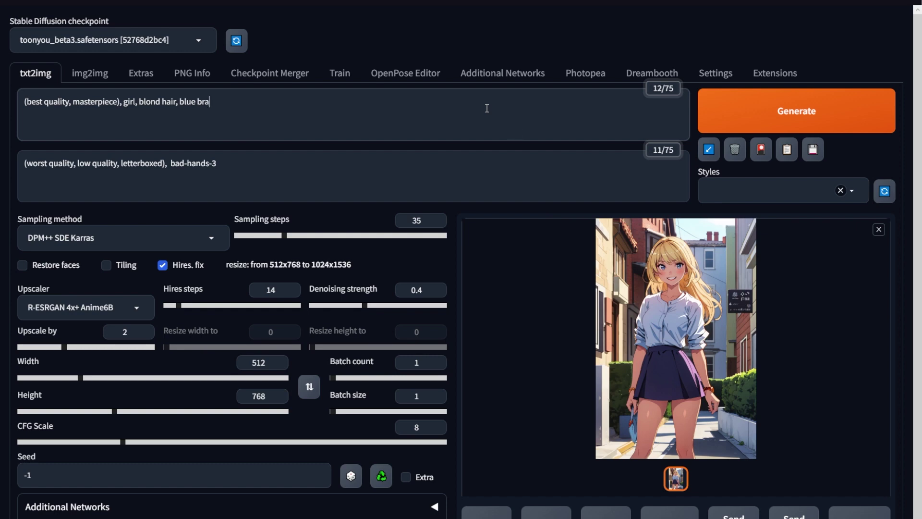
type("midriff, necklace, tied hair, lipstick, blue eyes, magical effects, bangles, navel, black shorts, belt, looking_at_viewer, shot from frosimple background,")
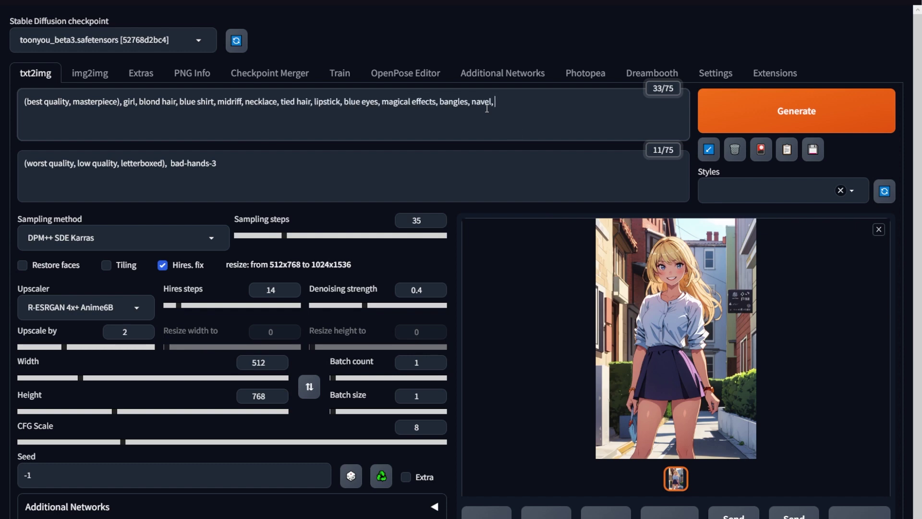
key("ctrl+Left")
key("ctrl+Left")
type("looking_at_viewer, shot from fro")
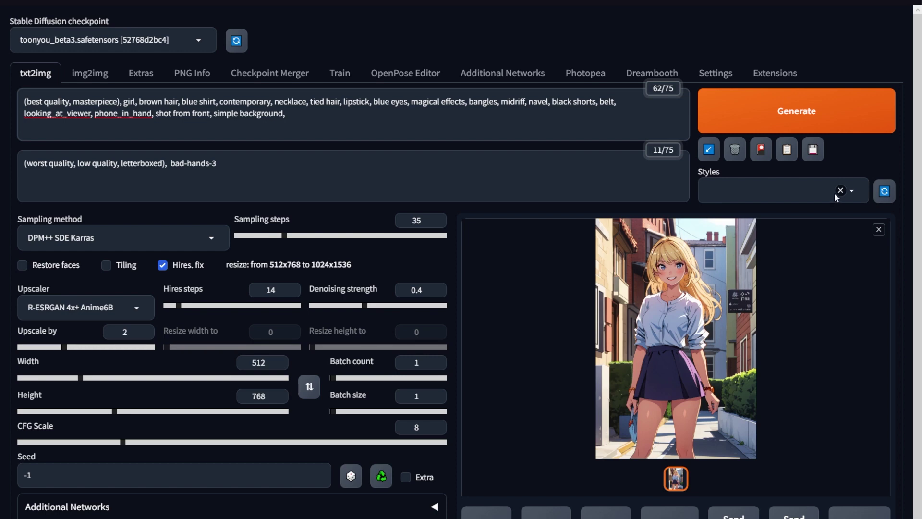
left_click(829, 115)
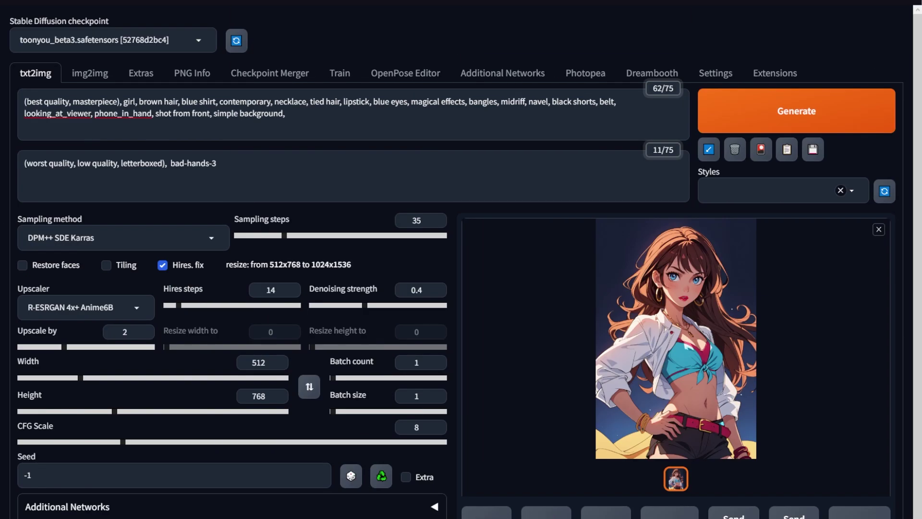
left_click(658, 336)
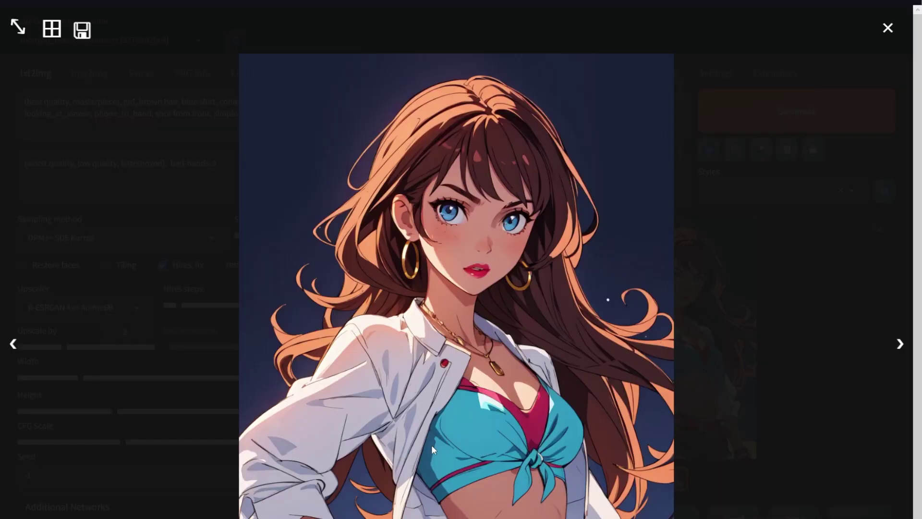
Review the prompt's tied hair, contemporary and phone_in_hand tags
left_click(795, 321)
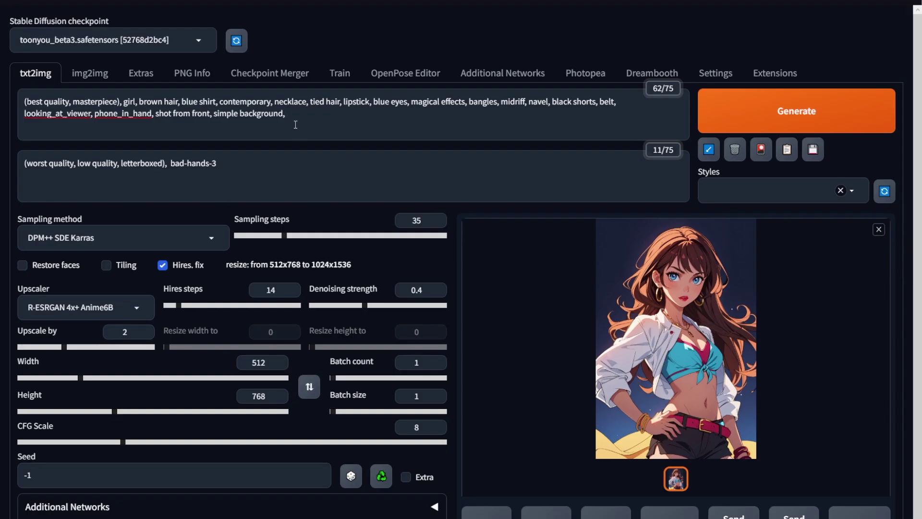
left_click_drag(289, 121, 25, 99)
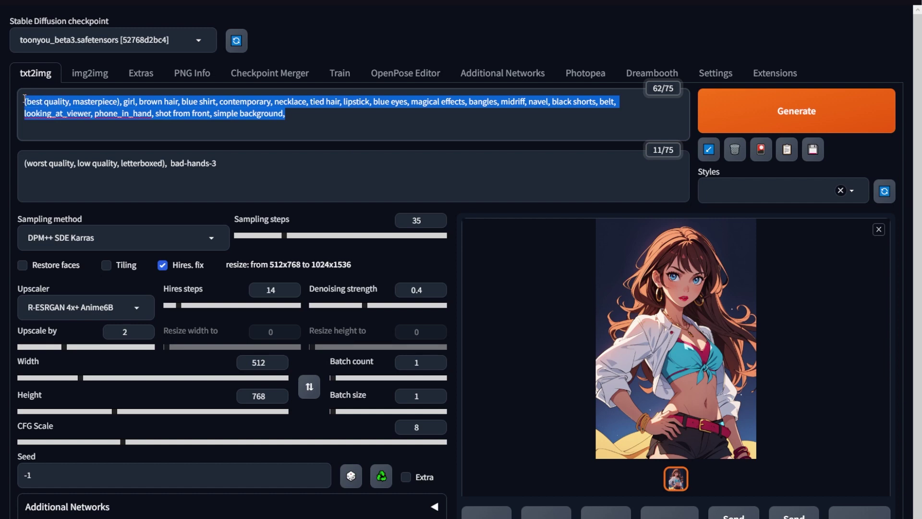
left_click(286, 118)
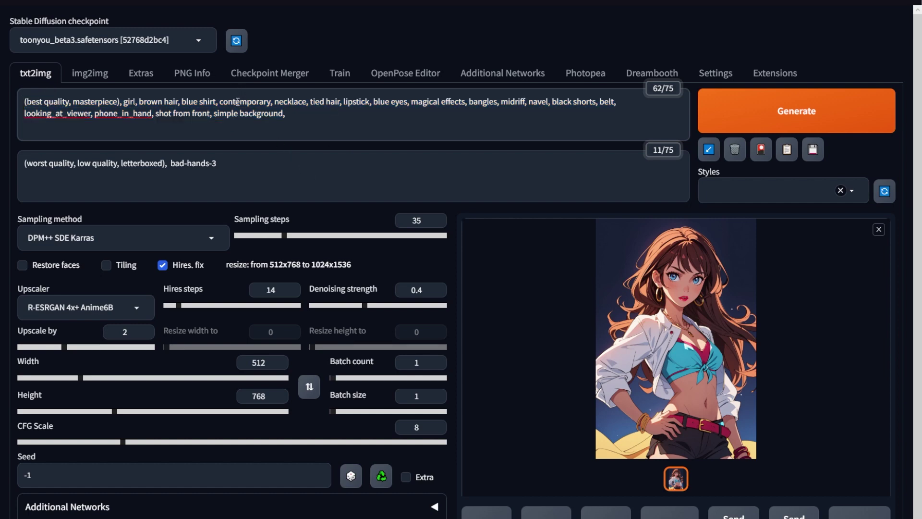
left_click_drag(309, 101, 343, 103)
left_click(337, 119)
left_click_drag(219, 102, 268, 102)
left_click(325, 113)
mouse_move(153, 115)
left_mouse_down()
mouse_move(96, 115)
mouse_move(229, 111)
left_mouse_up()
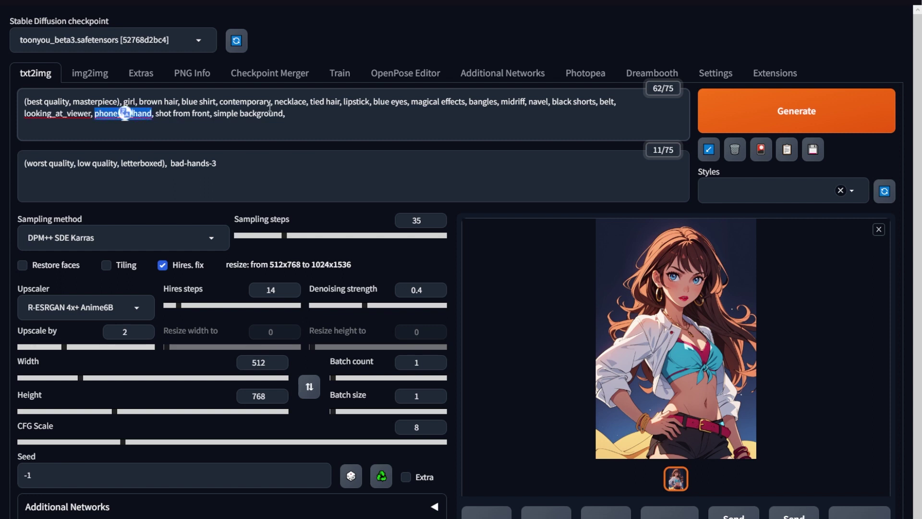
left_click(299, 114)
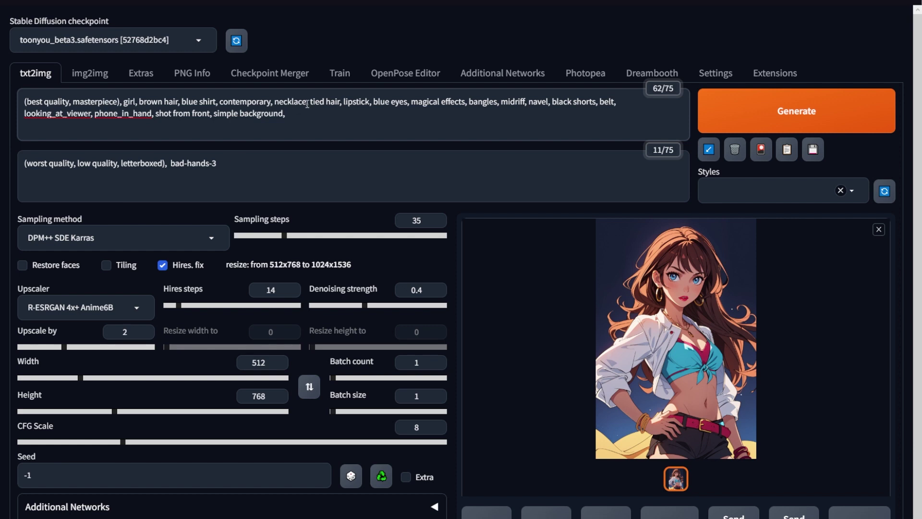
left_click_drag(312, 103, 342, 106)
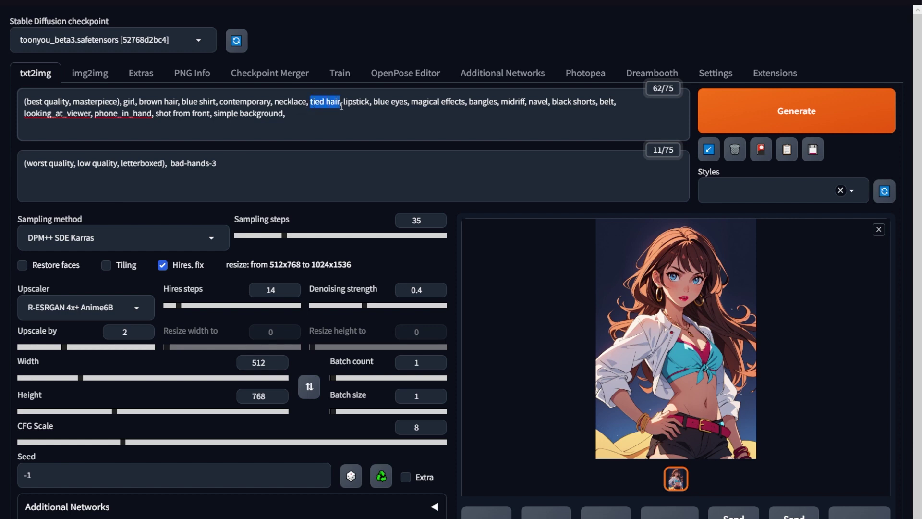
left_click(317, 131)
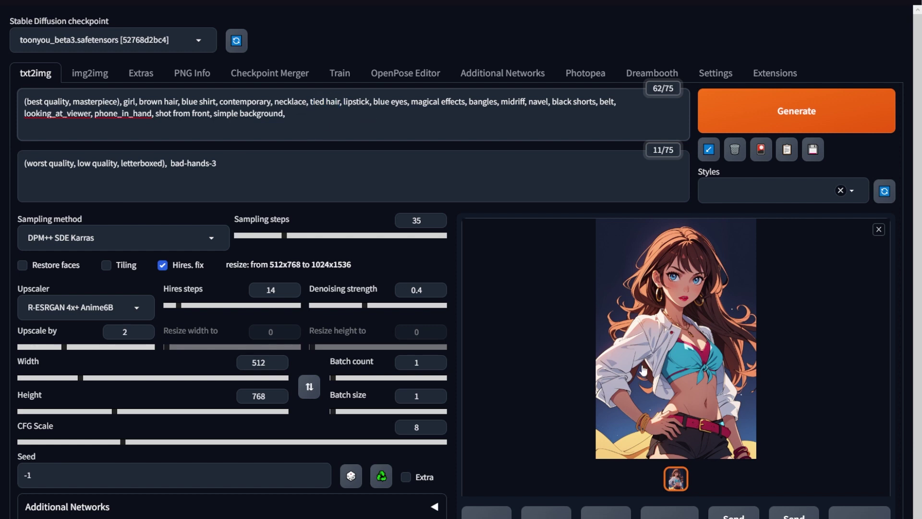
Look at the generated image once more, then move to the img2img tab
left_click(625, 343)
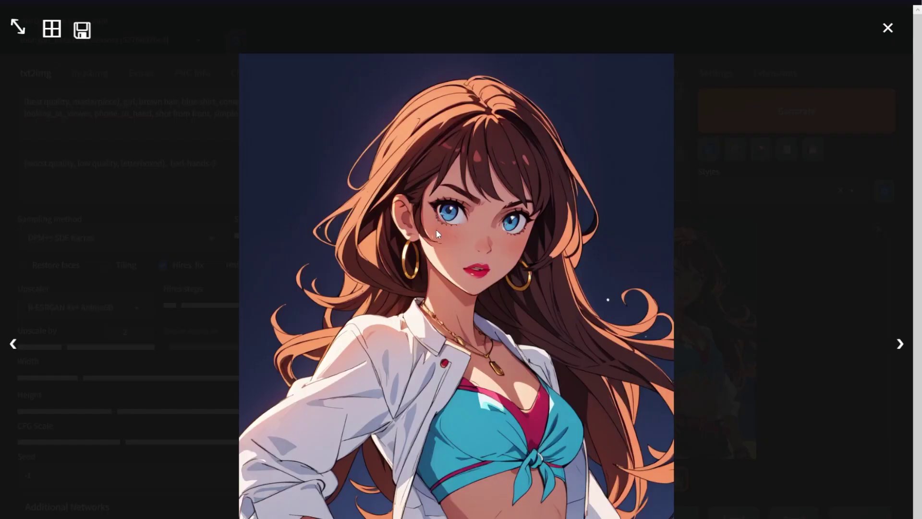
left_click(787, 313)
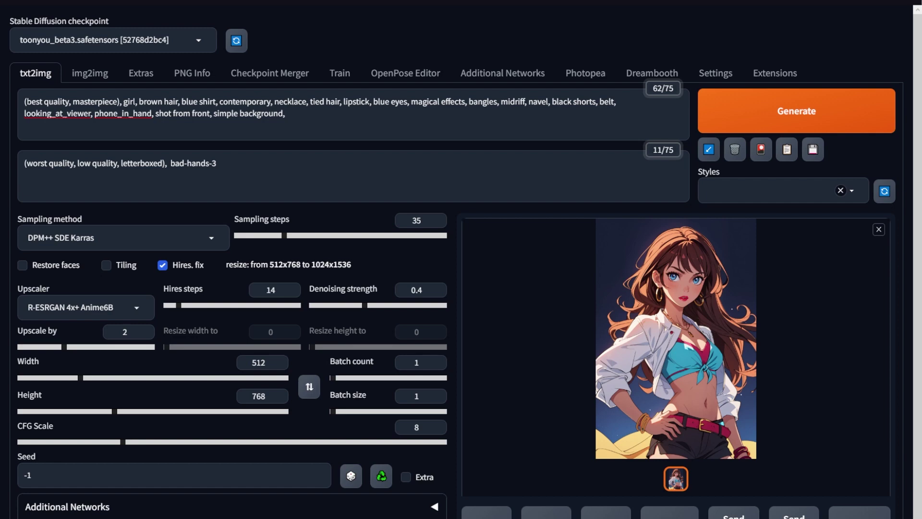
left_click(90, 77)
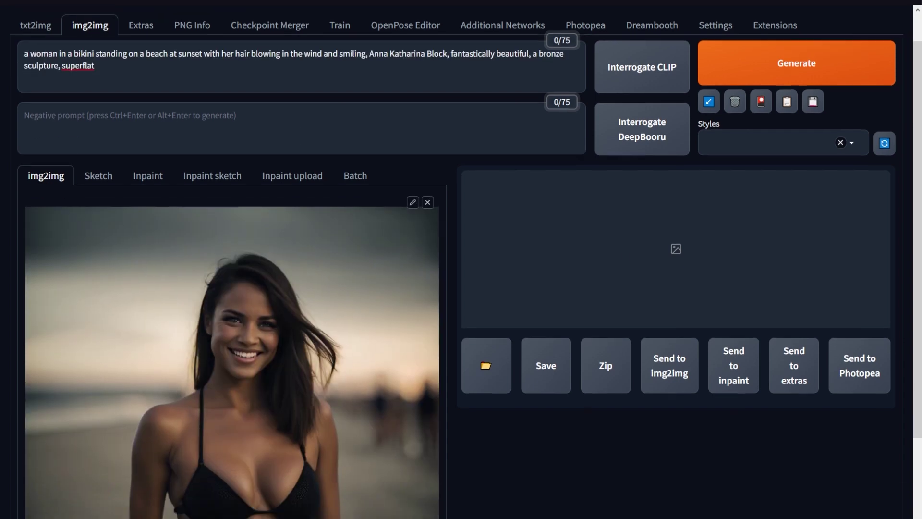
Check the interrogated bikini-at-sunset description filled into the img2img prompt
left_click(29, 166)
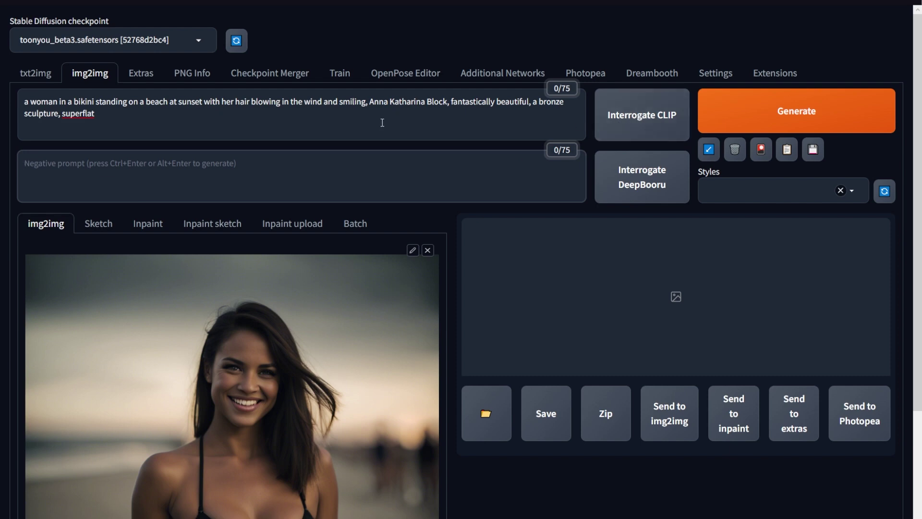
left_click(182, 137)
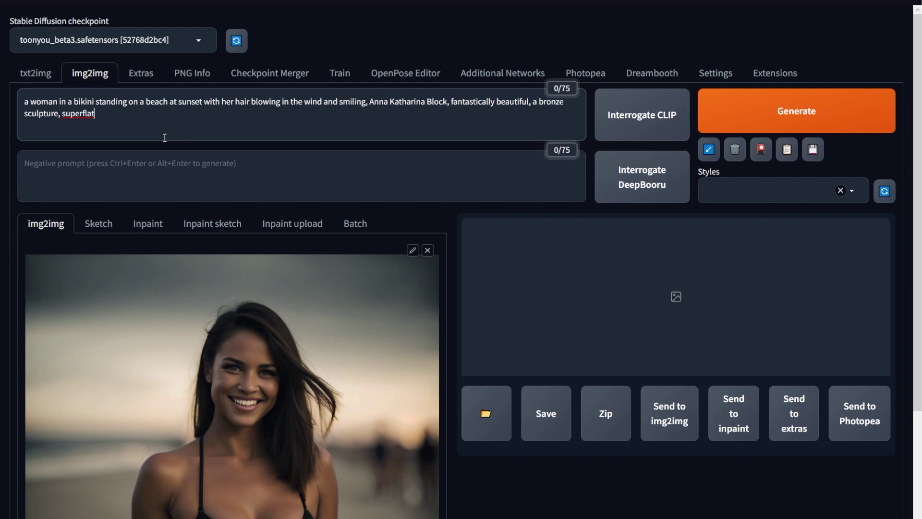
mouse_move(118, 122)
left_mouse_down()
mouse_move(21, 113)
mouse_move(21, 104)
left_mouse_up()
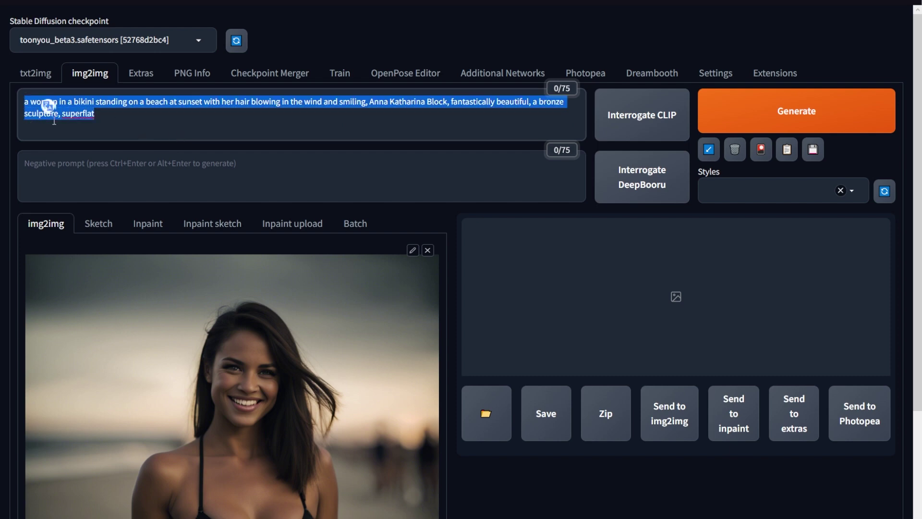
left_click(112, 138)
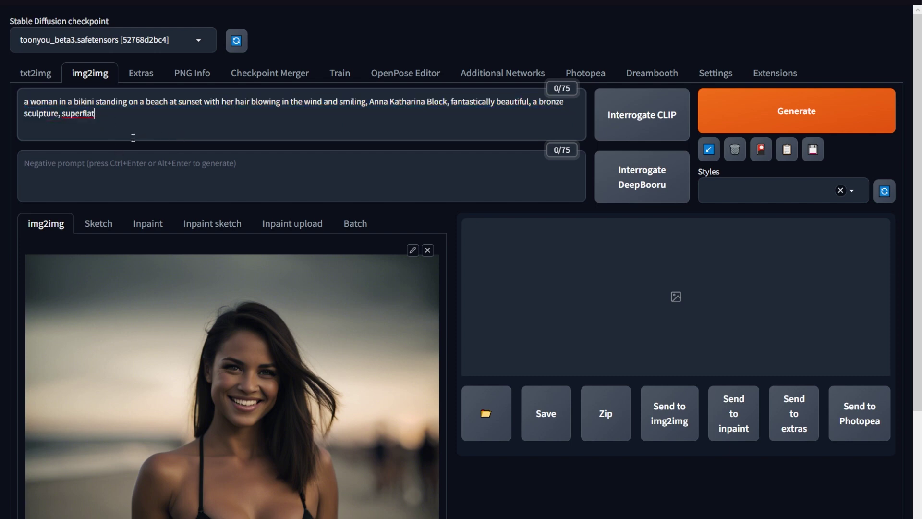
Drop the trailing style tags and set the negative prompt to '(worst quality, low quality, letterboxed),'
left_click_drag(370, 101, 386, 111)
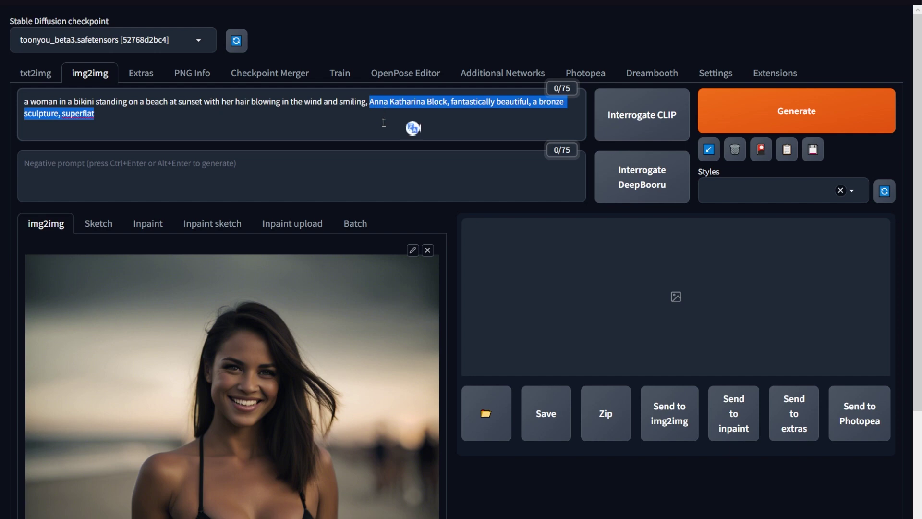
key("BackSpace")
key("BackSpace")
key("BackSpace")
left_click(96, 169)
type("(worst quality, low quality, letterboxed),  bad-hands-3")
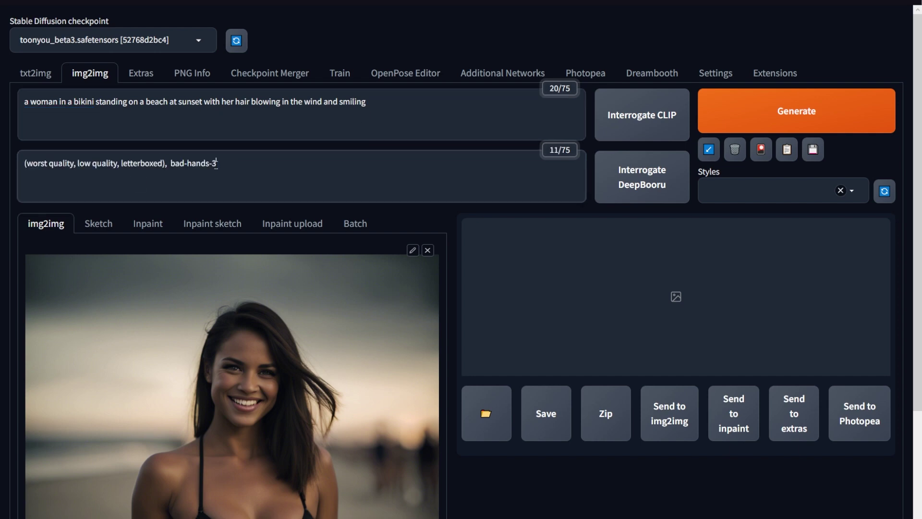
left_click_drag(218, 166, 172, 168)
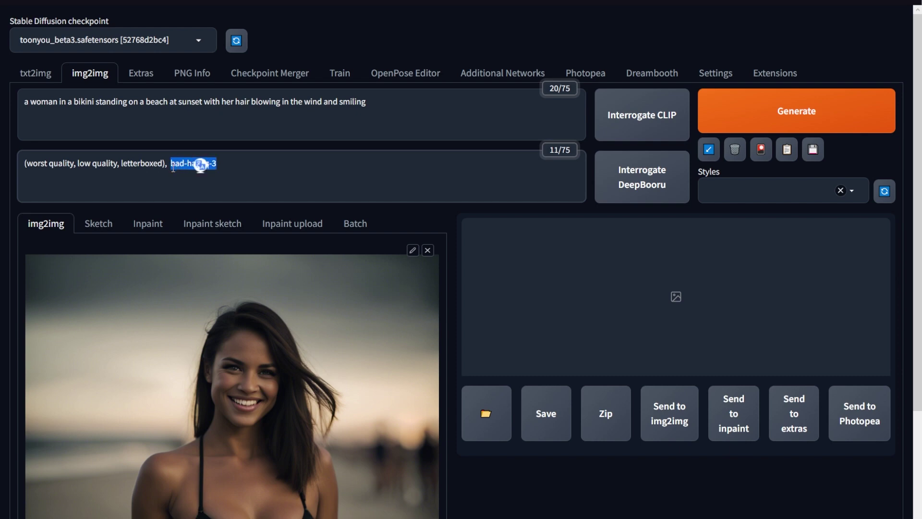
key("BackSpace")
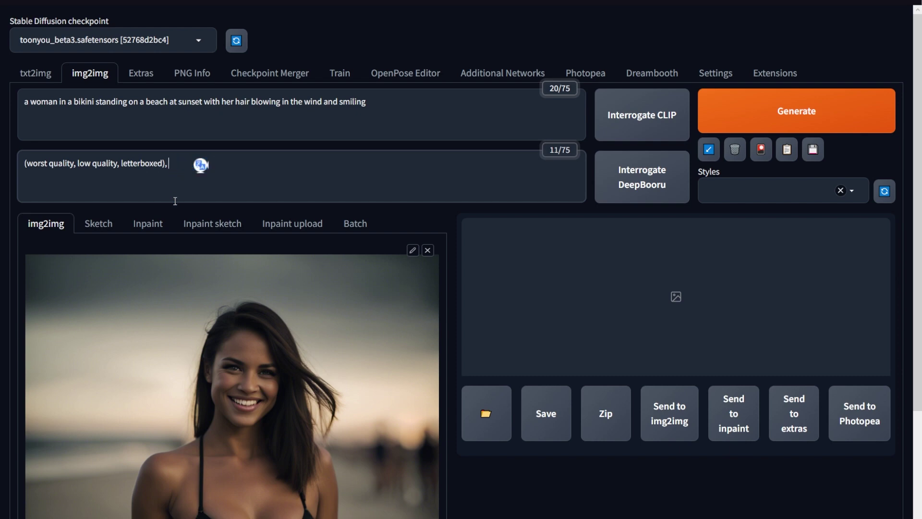
scroll(449, 457, "down", 2)
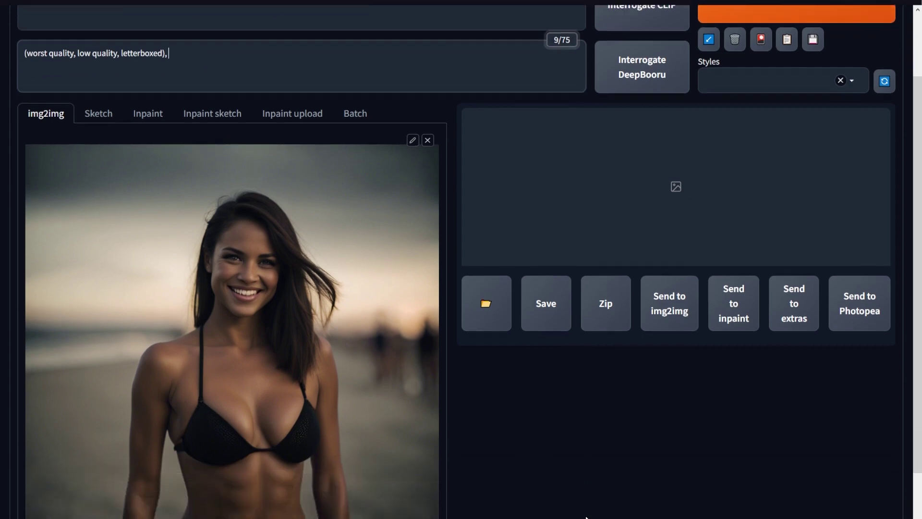
Enter 35 sampling steps for the beach-photo img2img render
scroll(586, 514, "down", 6)
scroll(528, 490, "up", 1)
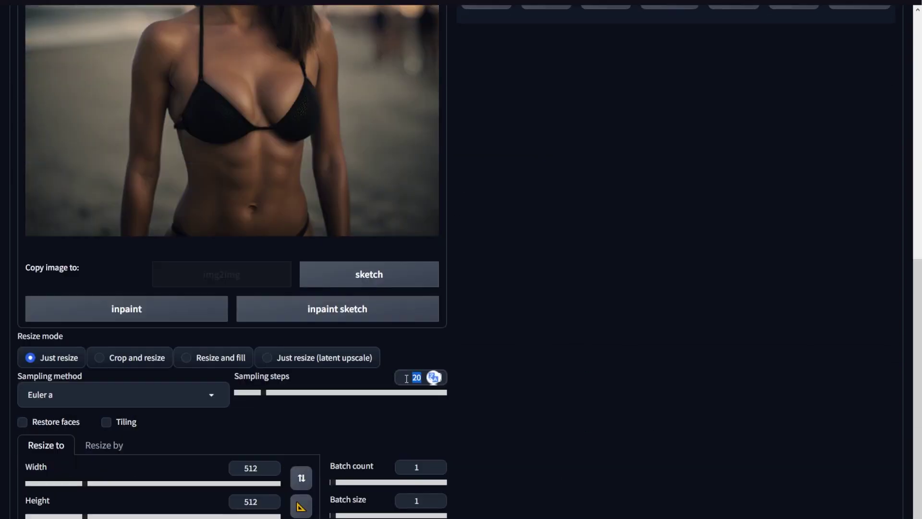
type("35")
scroll(407, 378, "down", 2)
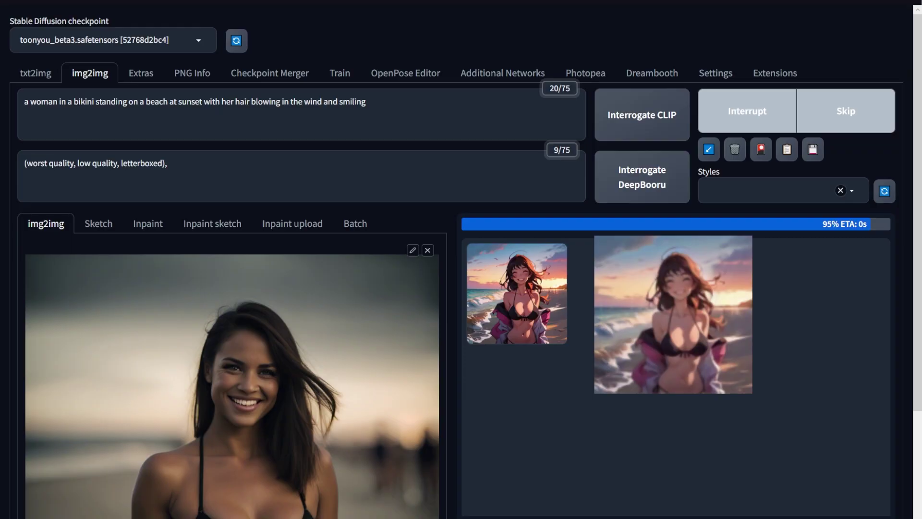
Inspect the generated cartoon beach images at full size in the lightbox
left_click(652, 317)
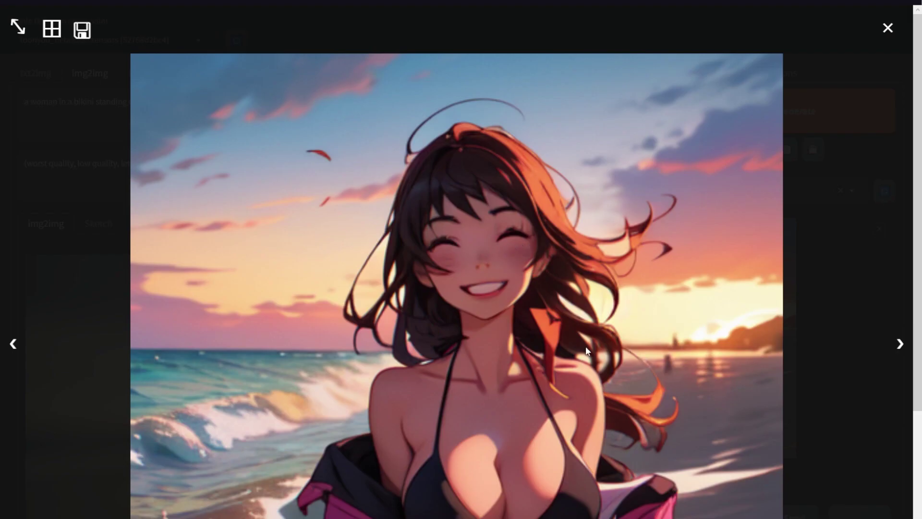
left_click(811, 383)
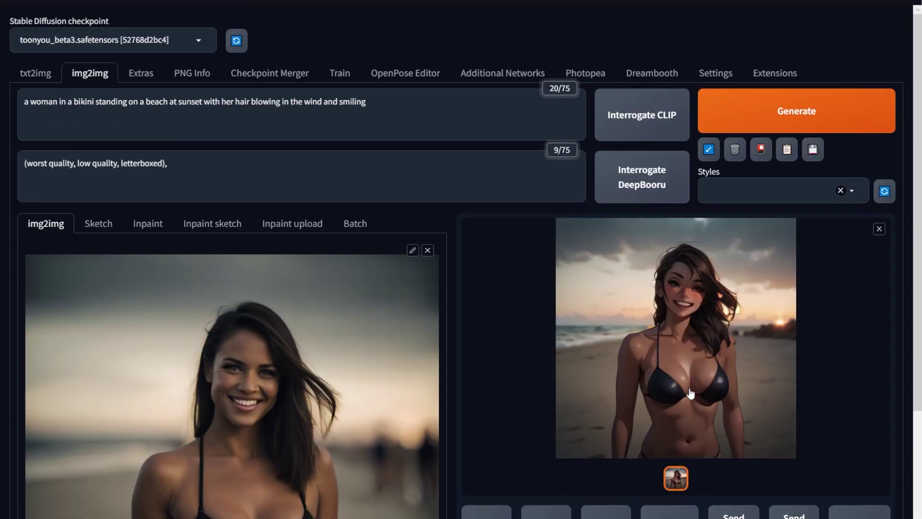
left_click(690, 392)
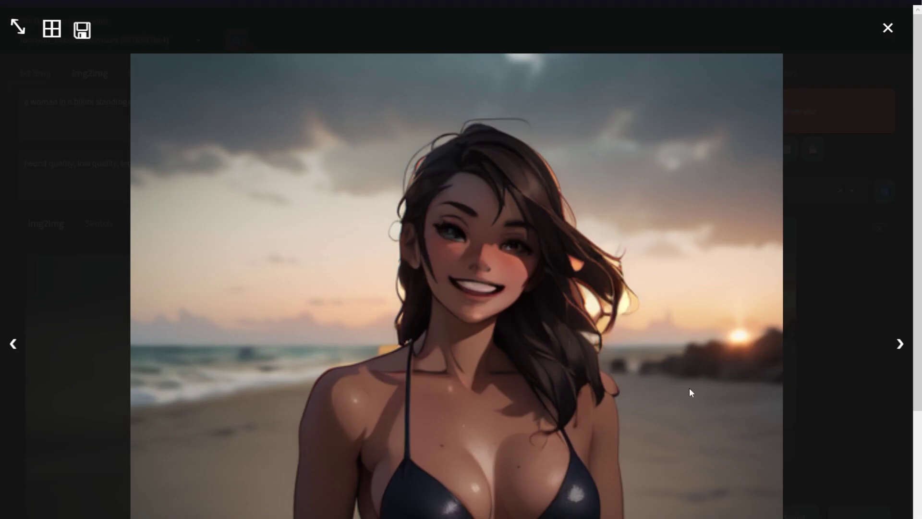
left_click(861, 340)
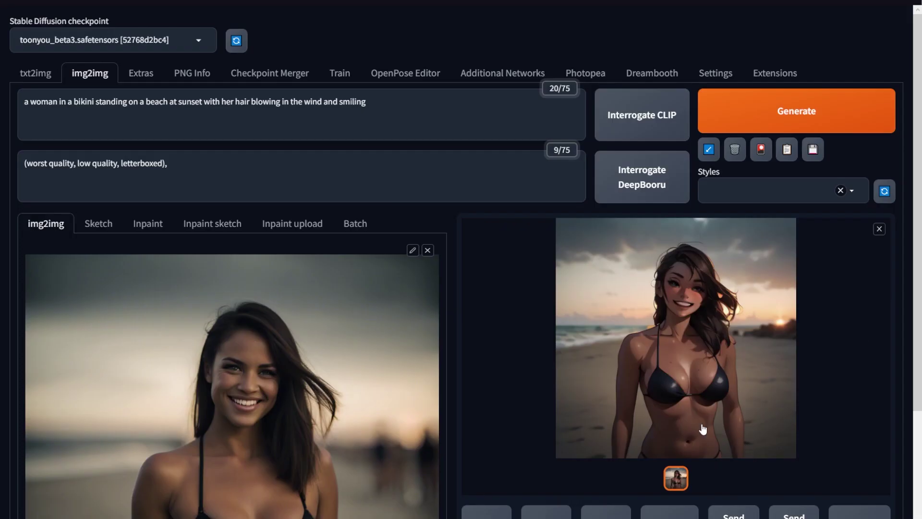
Raise the denoising strength from 0.3 to about 0.4
scroll(672, 426, "down", 4)
scroll(374, 489, "down", 7)
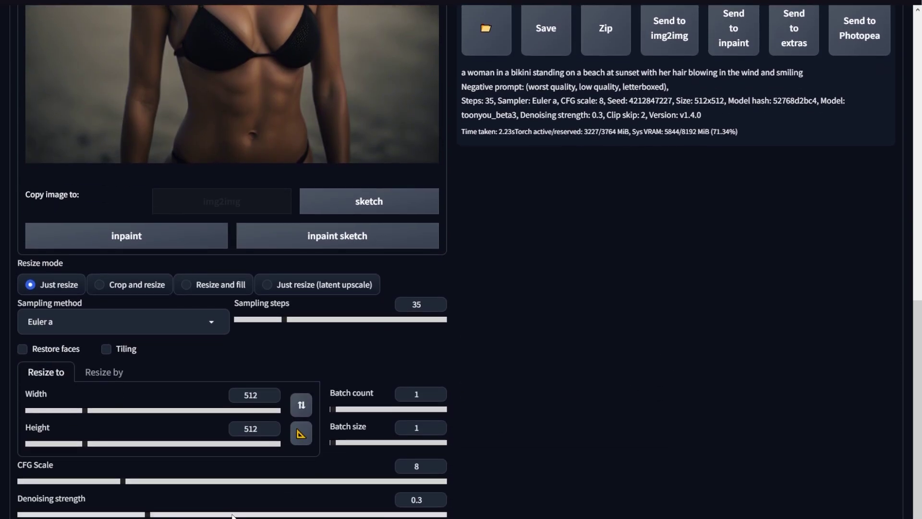
left_click(190, 514)
View the new cartoon result enlarged, then return to the settings below
scroll(715, 361, "up", 10)
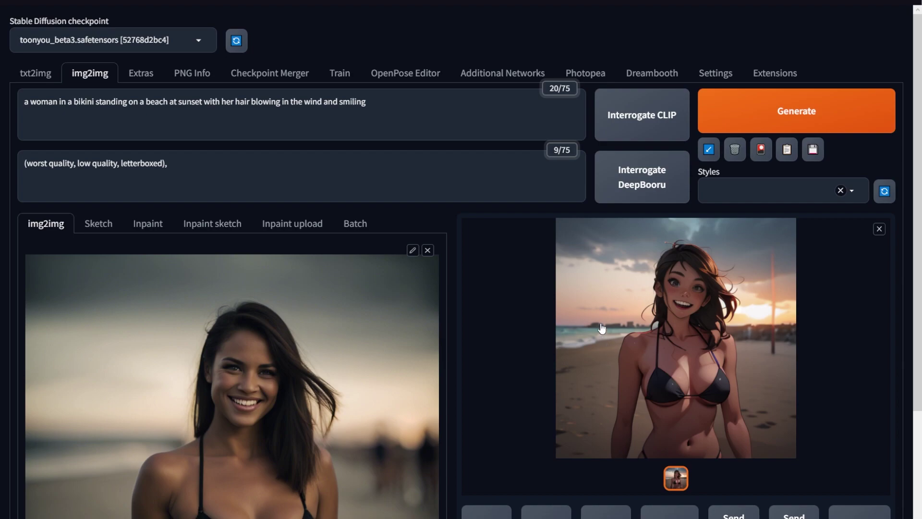
left_click(699, 377)
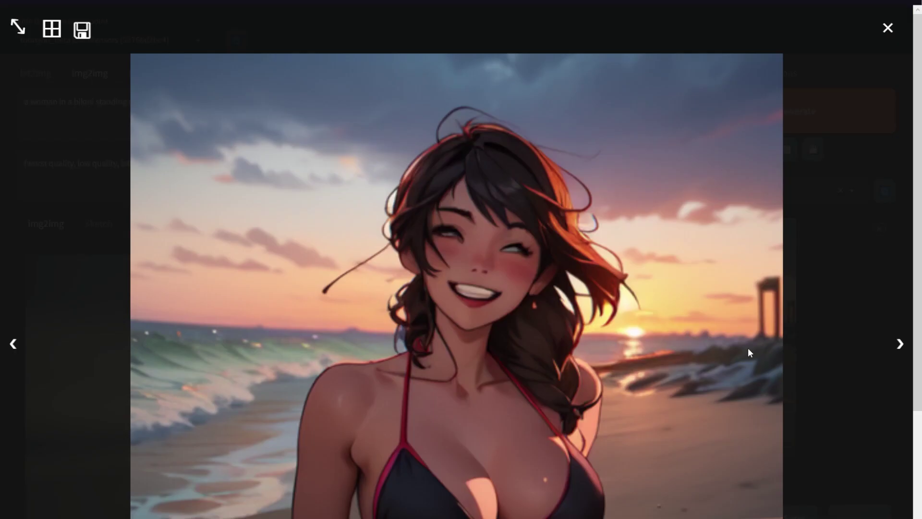
left_click(810, 378)
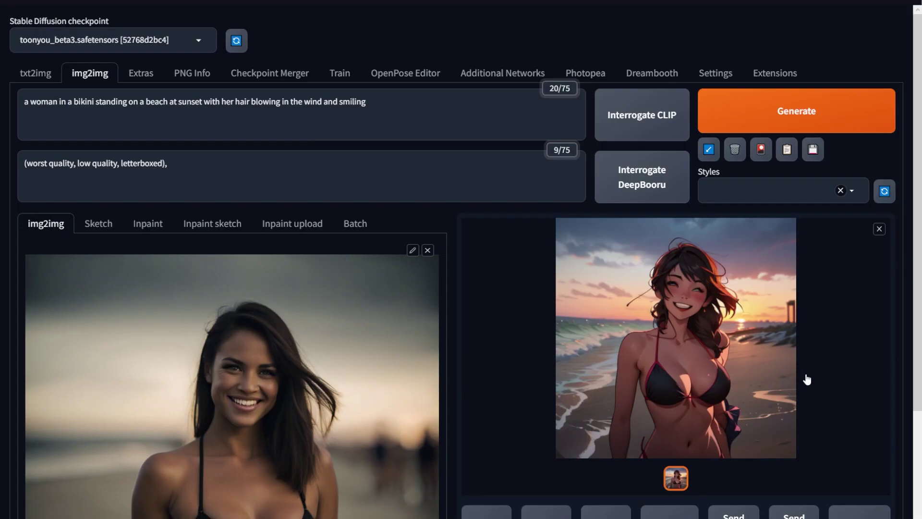
scroll(806, 379, "down", 10)
scroll(354, 492, "down", 5)
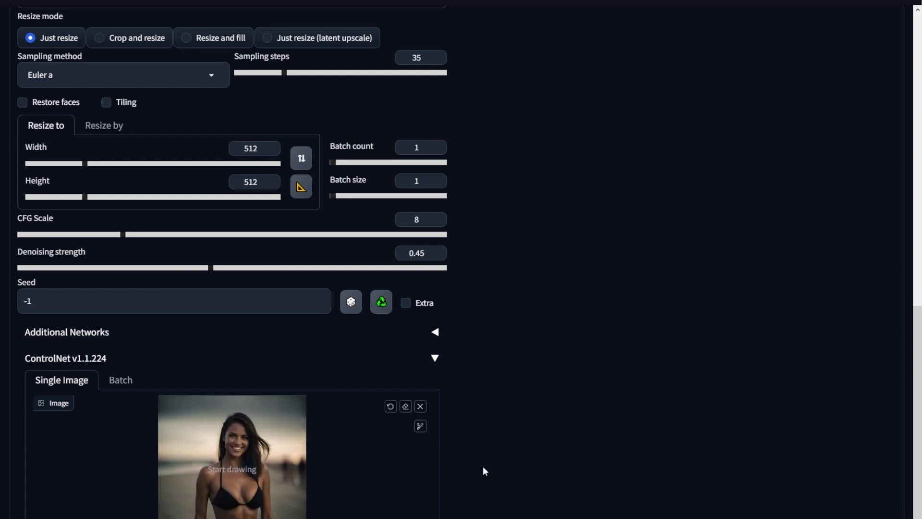
Enable the ControlNet unit and choose Canny control type, giving canny preprocessor and cannyV10 model
scroll(483, 466, "down", 3)
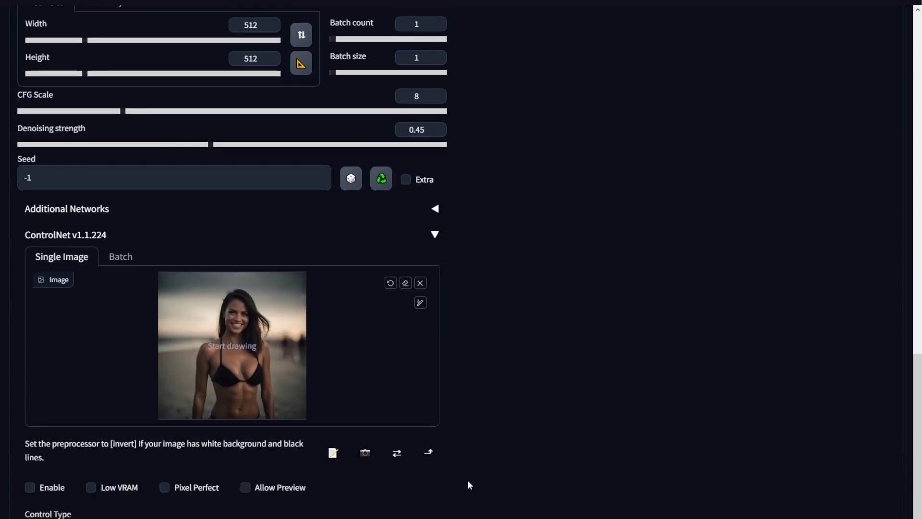
left_click(41, 494)
scroll(42, 494, "down", 3)
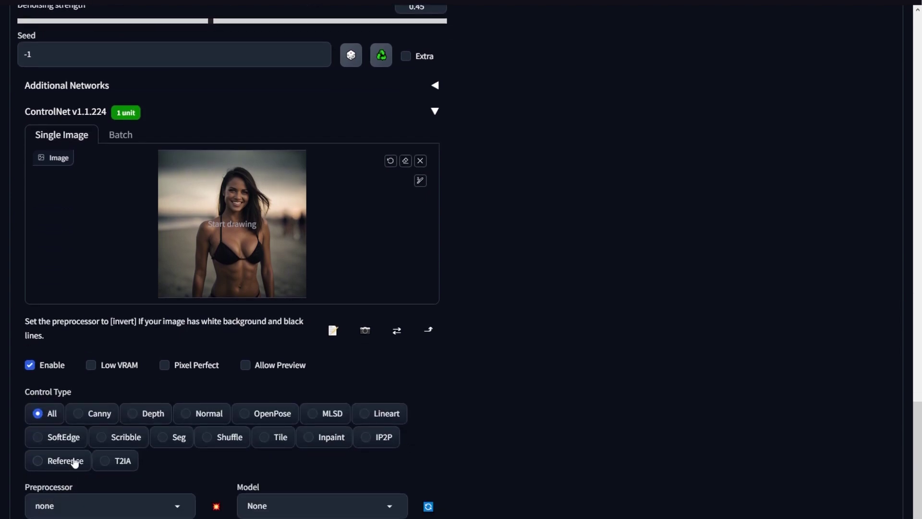
left_click(96, 416)
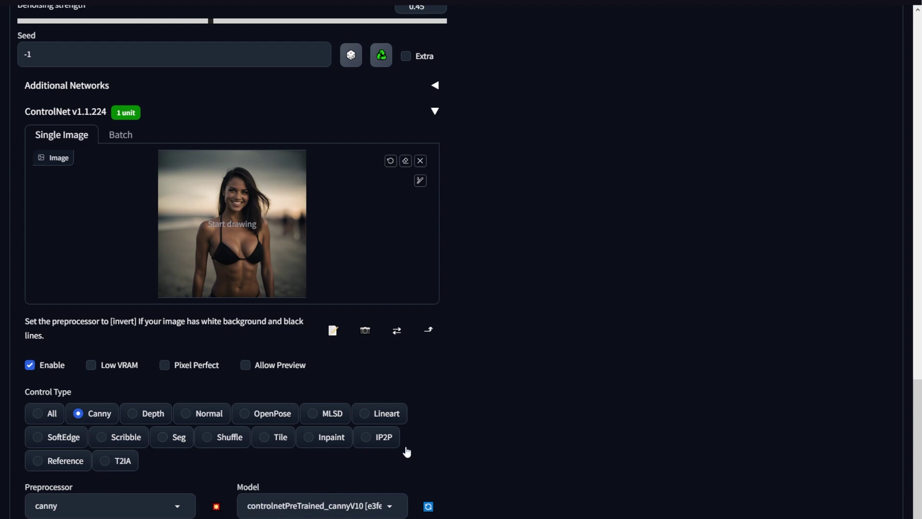
scroll(464, 450, "down", 3)
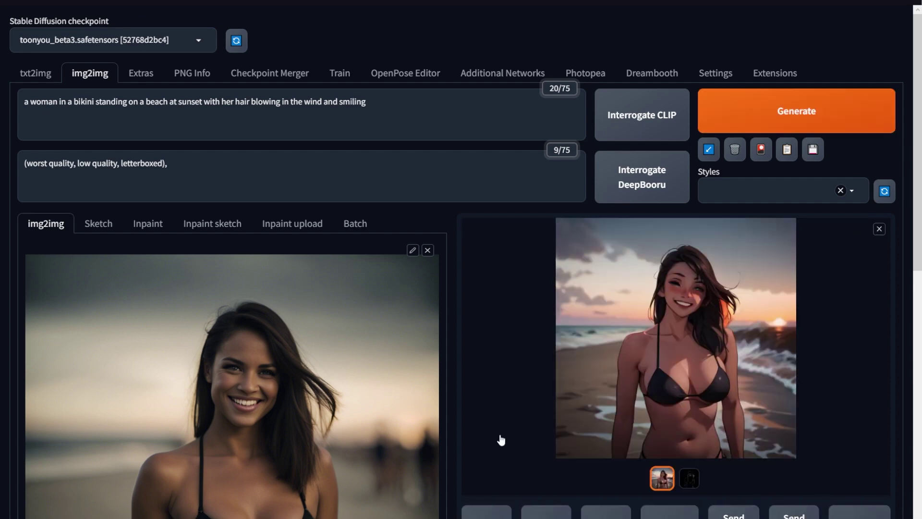
Check the Canny edge map, then drag the Canny Low Threshold slider higher
left_click(690, 478)
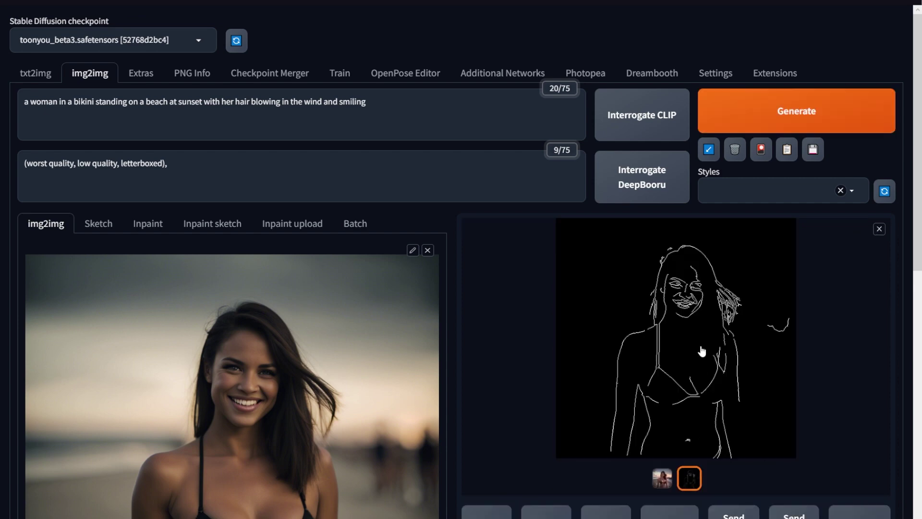
left_click(661, 478)
scroll(552, 479, "down", 12)
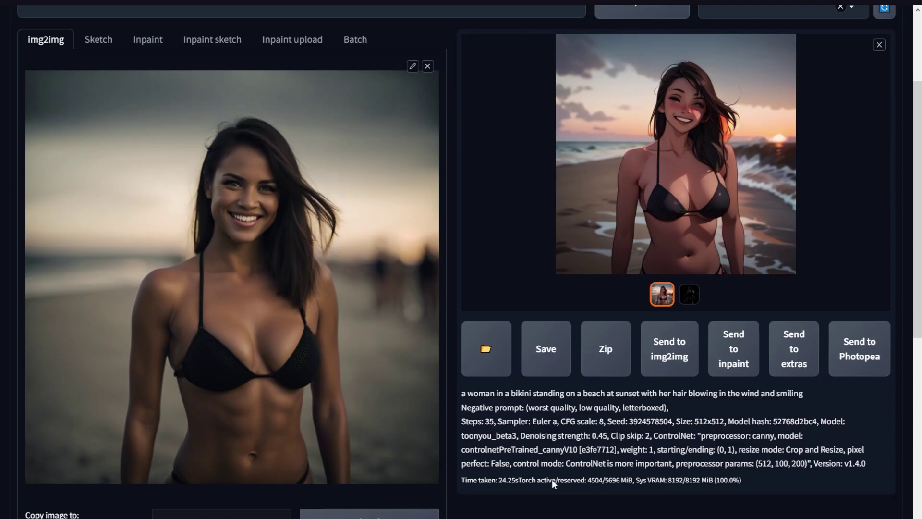
scroll(440, 453, "up", 2)
scroll(336, 480, "down", 8)
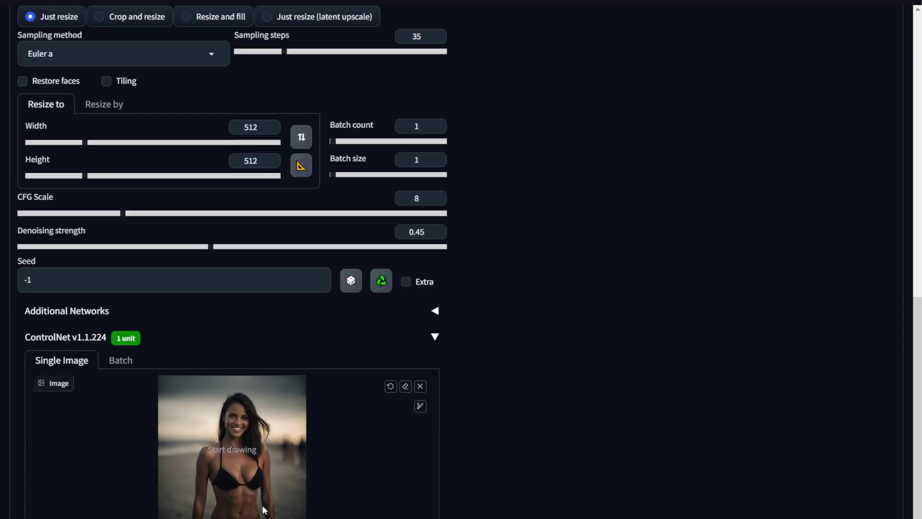
scroll(263, 509, "down", 3)
left_click_drag(188, 512, 232, 512)
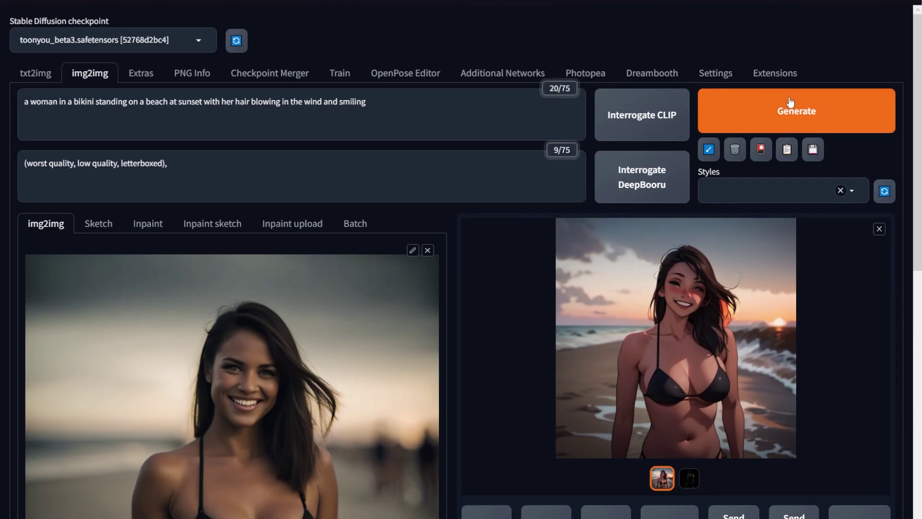
Regenerate with the higher threshold and review the new edge map and enlarged cartoon
left_click(791, 104)
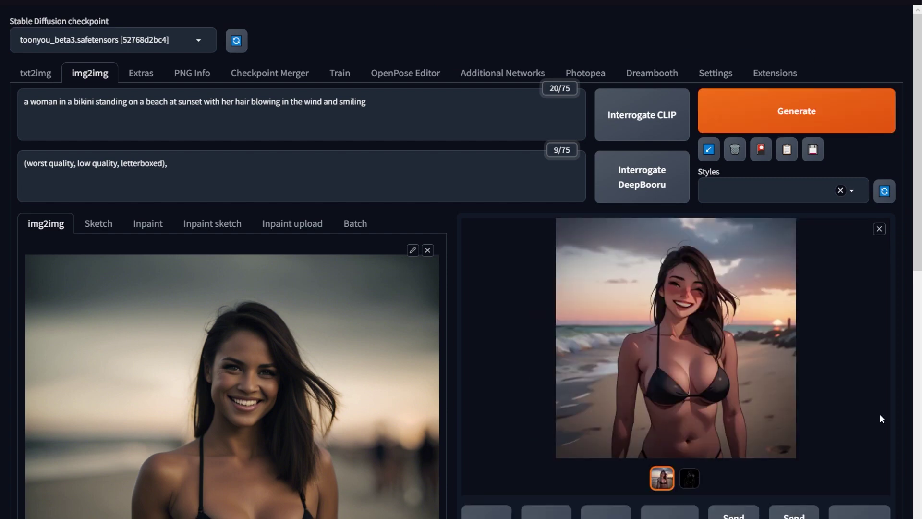
left_click(690, 478)
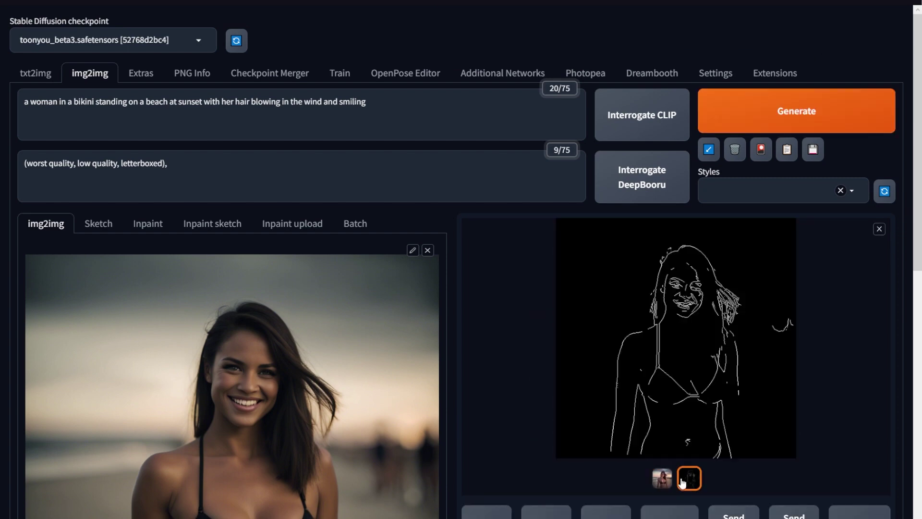
left_click(663, 478)
left_click(726, 398)
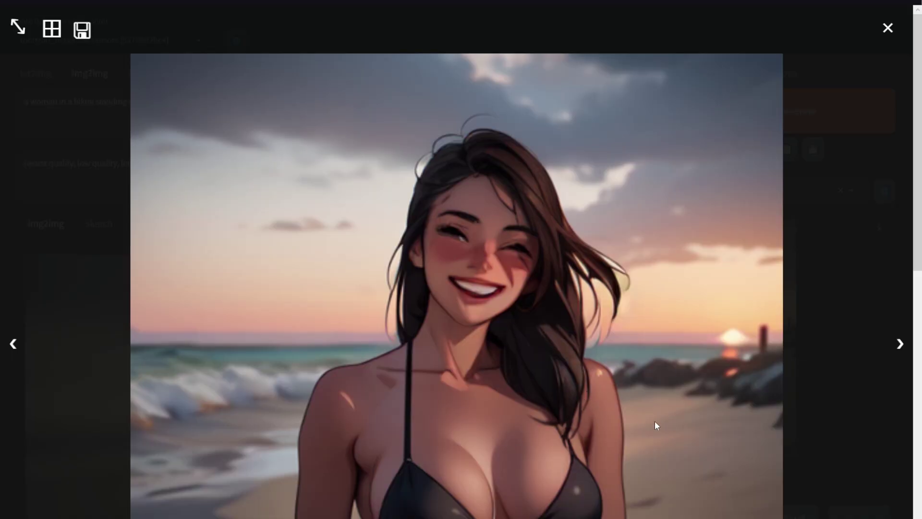
left_click(845, 438)
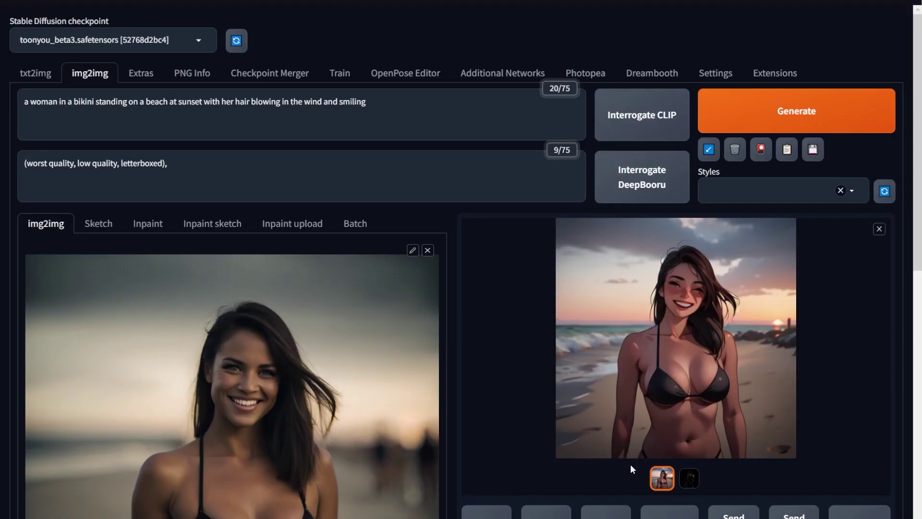
View the fresh cartoon with cloudier sky and rocky shoreline enlarged, then close it
scroll(630, 464, "down", 7)
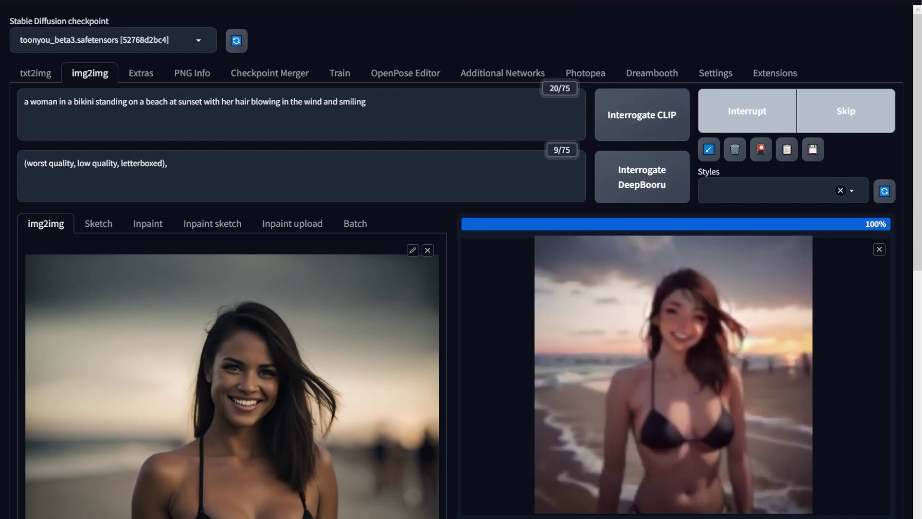
left_click(581, 300)
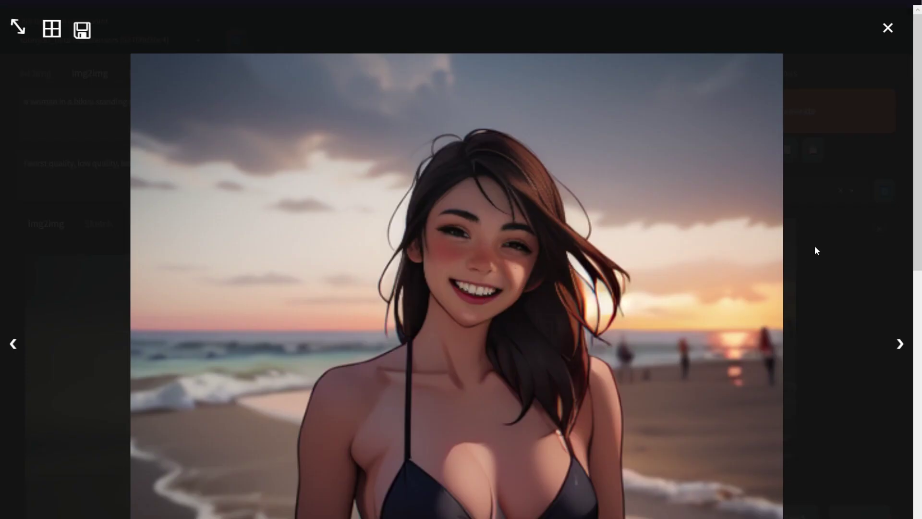
left_click(885, 222)
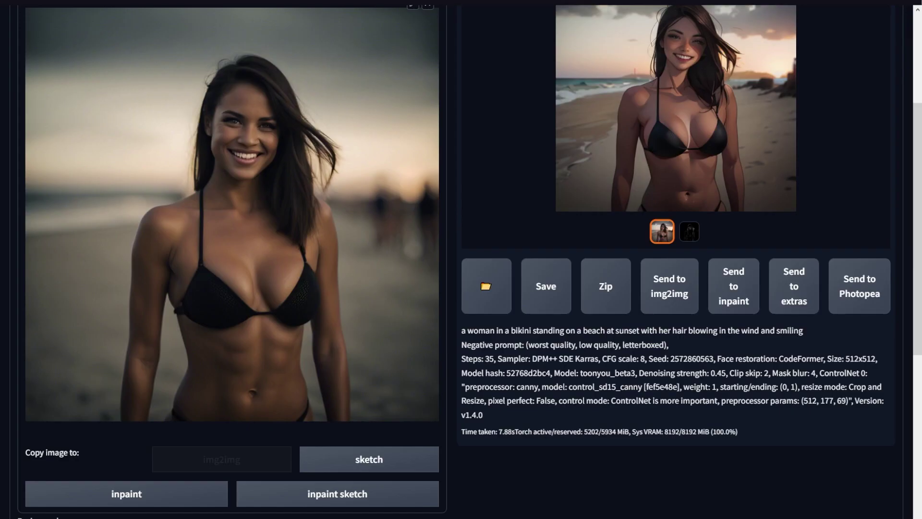
scroll(672, 288, "up", 5)
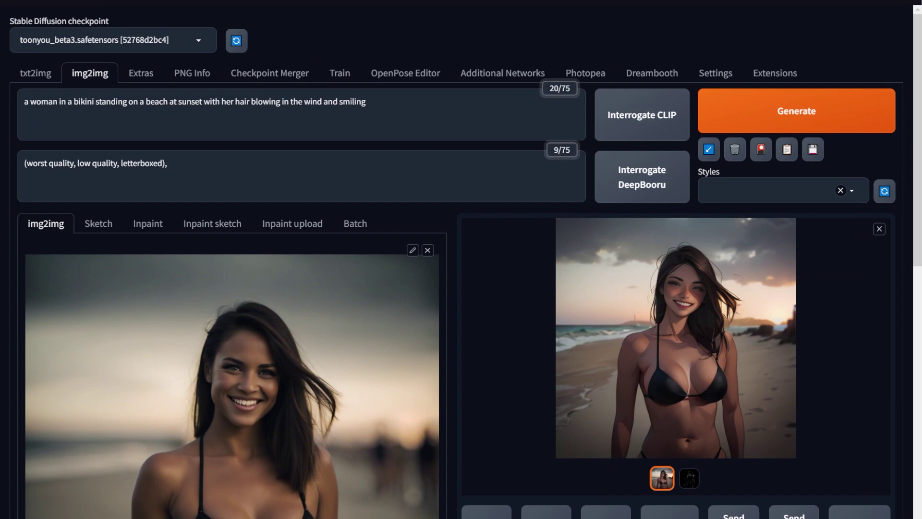
Copy the beach photo to inpaint and scroll through the mask, Restore faces and ControlNet settings
scroll(461, 259, "down", 8)
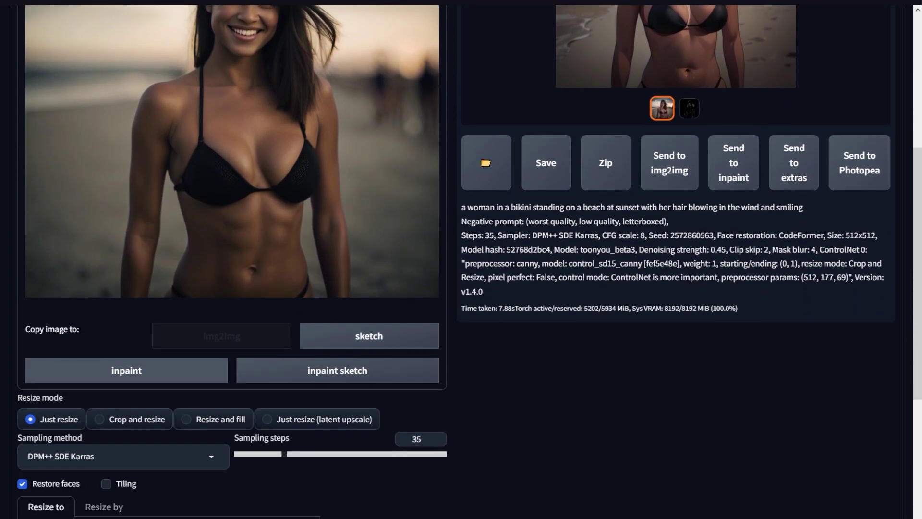
left_click(154, 374)
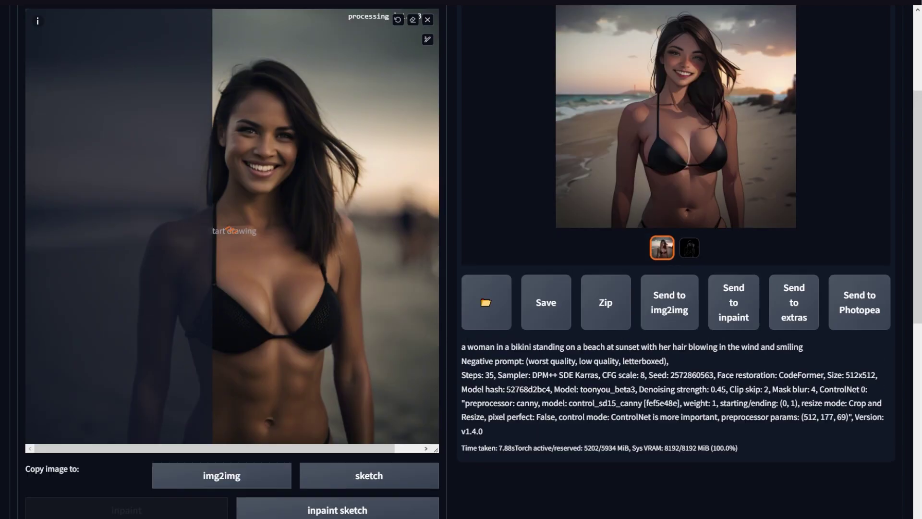
scroll(426, 356, "down", 6)
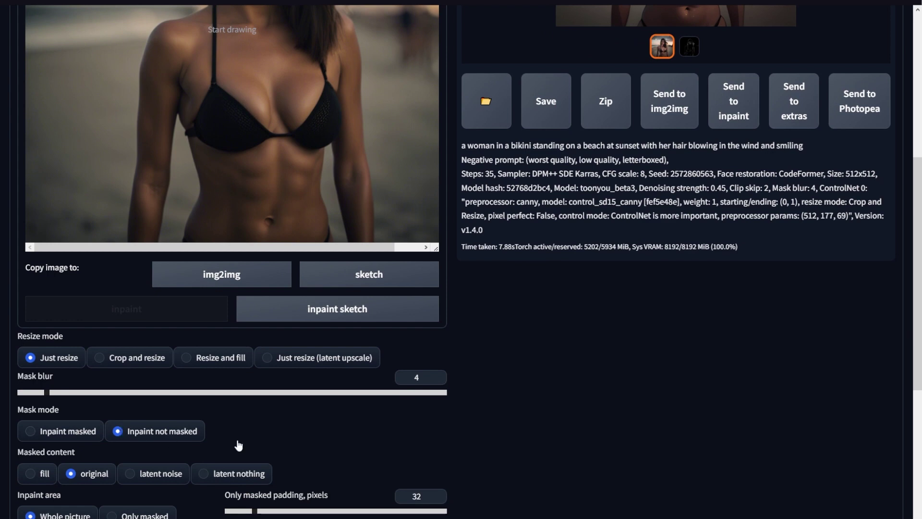
scroll(448, 445, "down", 5)
scroll(449, 445, "down", 2)
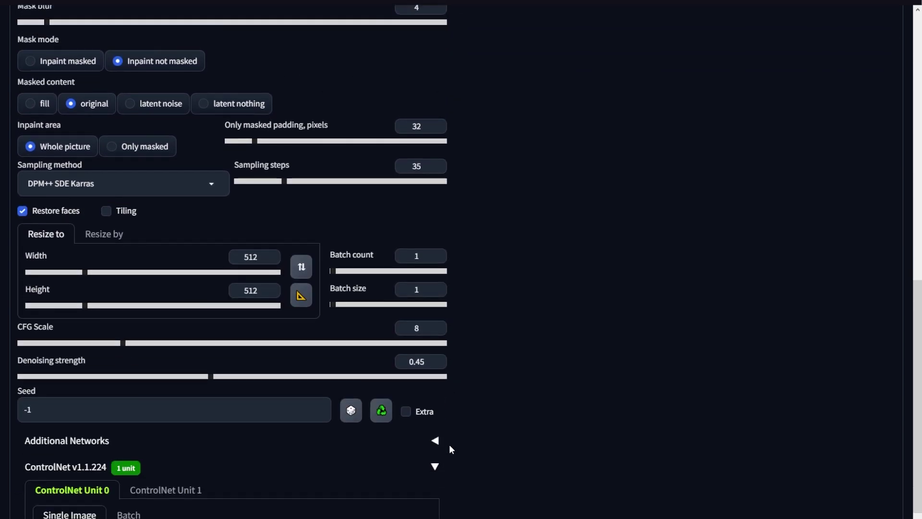
scroll(554, 434, "down", 4)
scroll(555, 433, "down", 3)
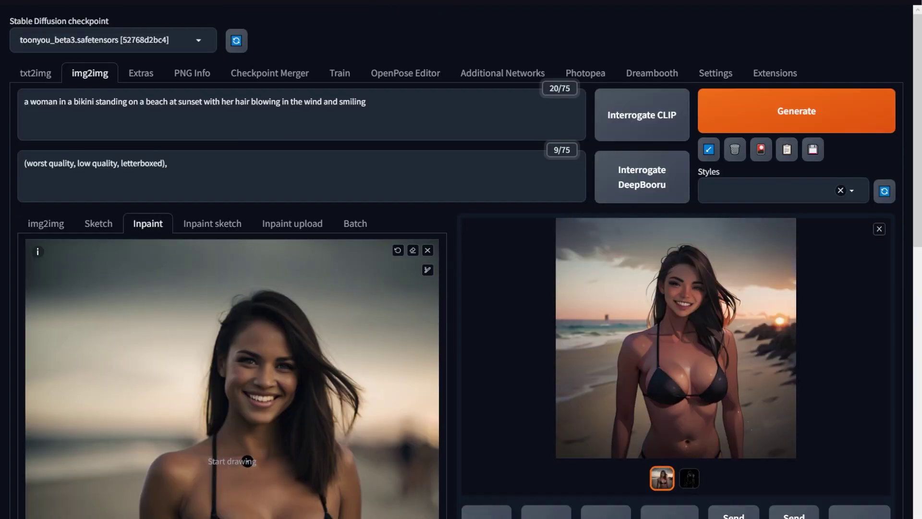
left_click(691, 315)
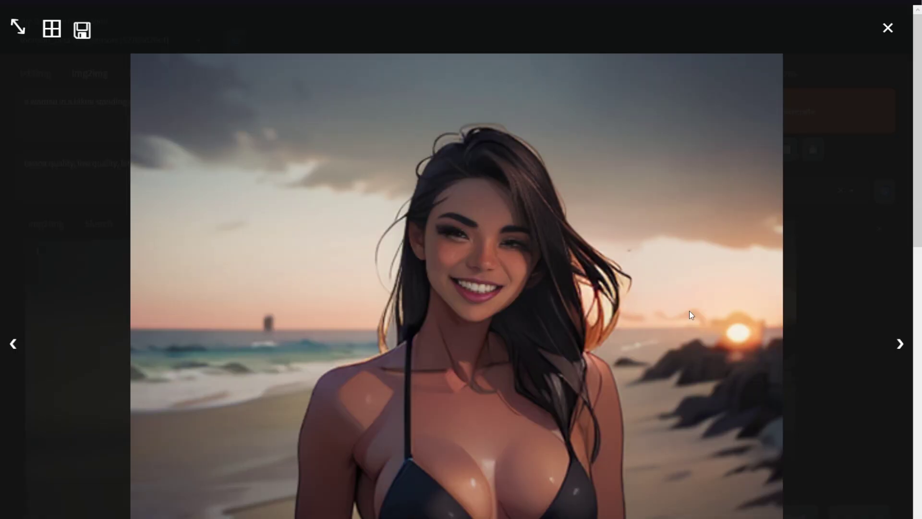
left_click(825, 312)
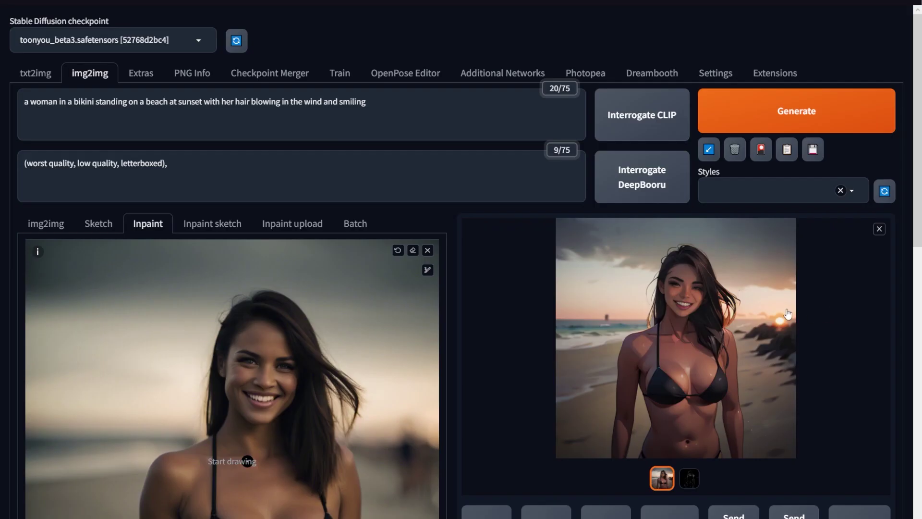
scroll(424, 408, "down", 1)
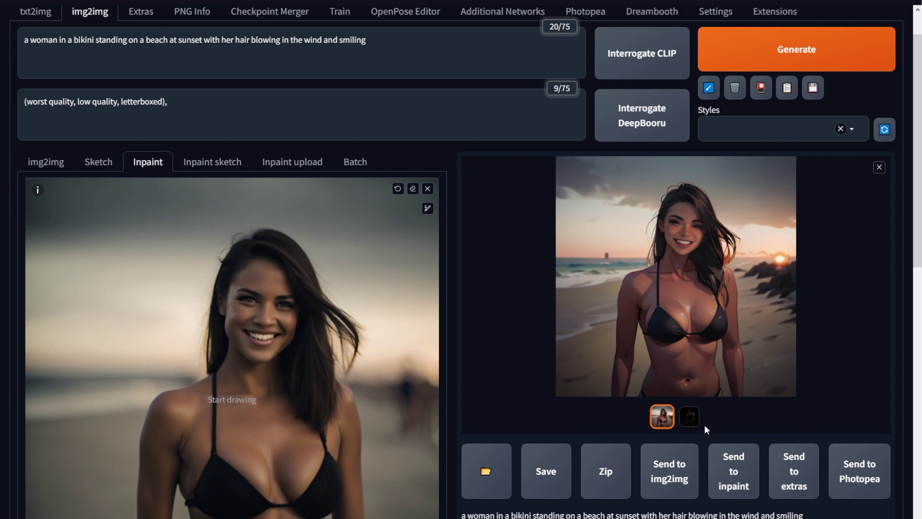
left_click(689, 417)
left_click(663, 413)
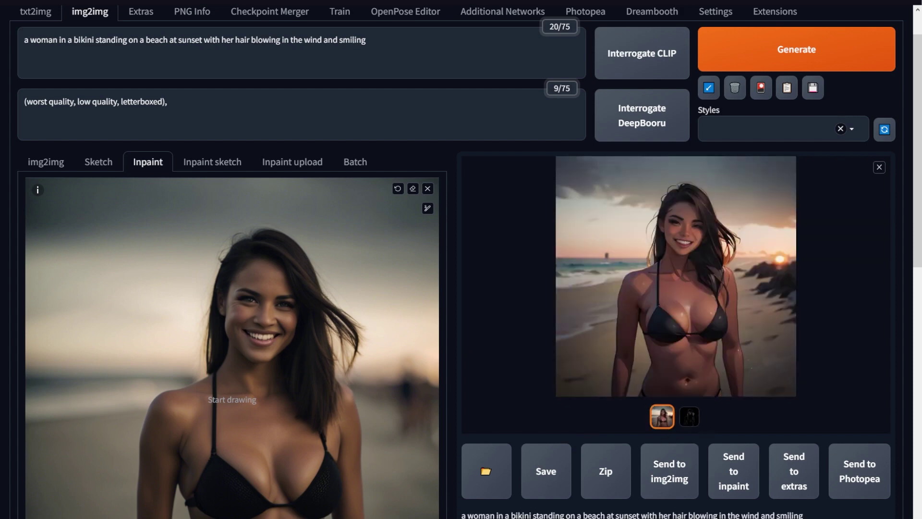